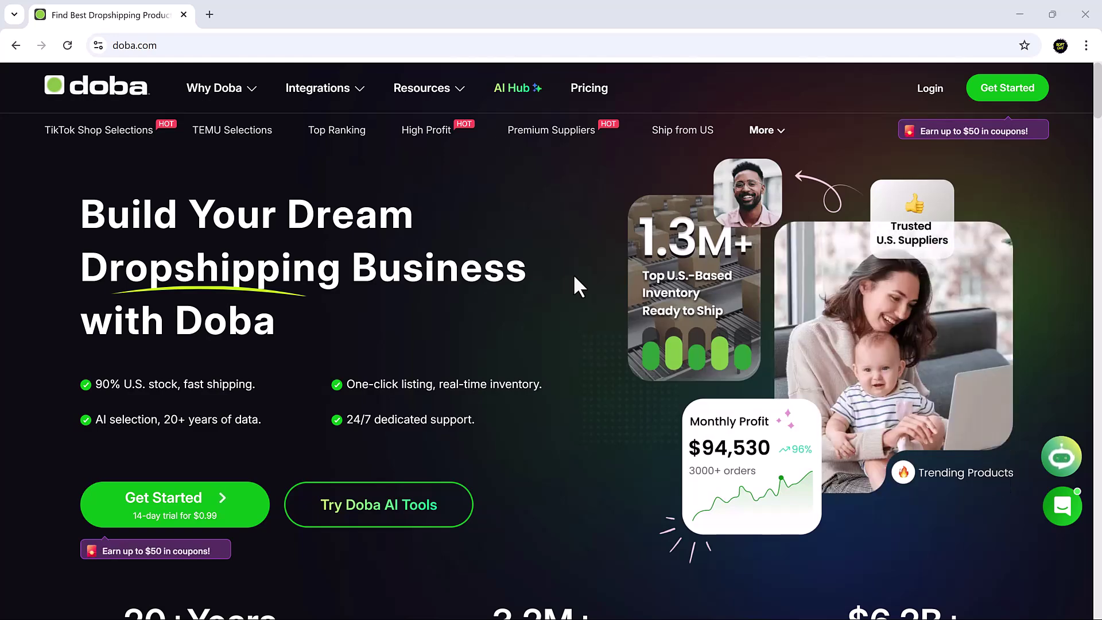
- Scroll the doba.com homepage down to the integrations map linking Amazon, eBay, TikTok and Shopify
{"action": "scroll", "coordinate": [574, 274], "scroll_direction": "down", "scroll_amount": 5}
{"action": "scroll", "coordinate": [573, 275], "scroll_direction": "down", "scroll_amount": 4}
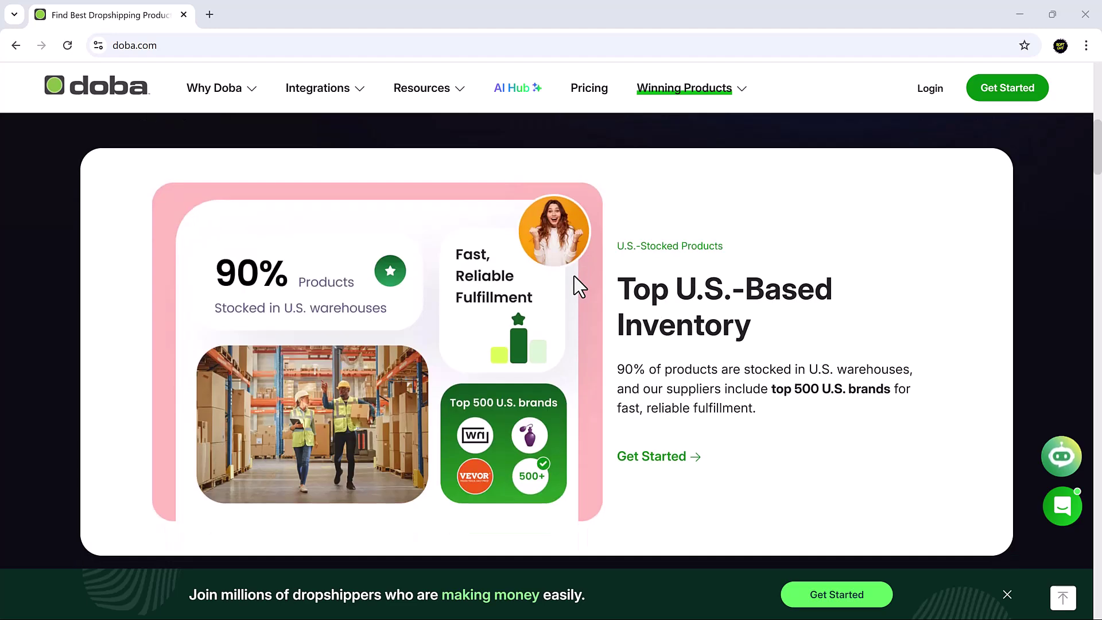
{"action": "scroll", "coordinate": [574, 277], "scroll_direction": "down", "scroll_amount": 5}
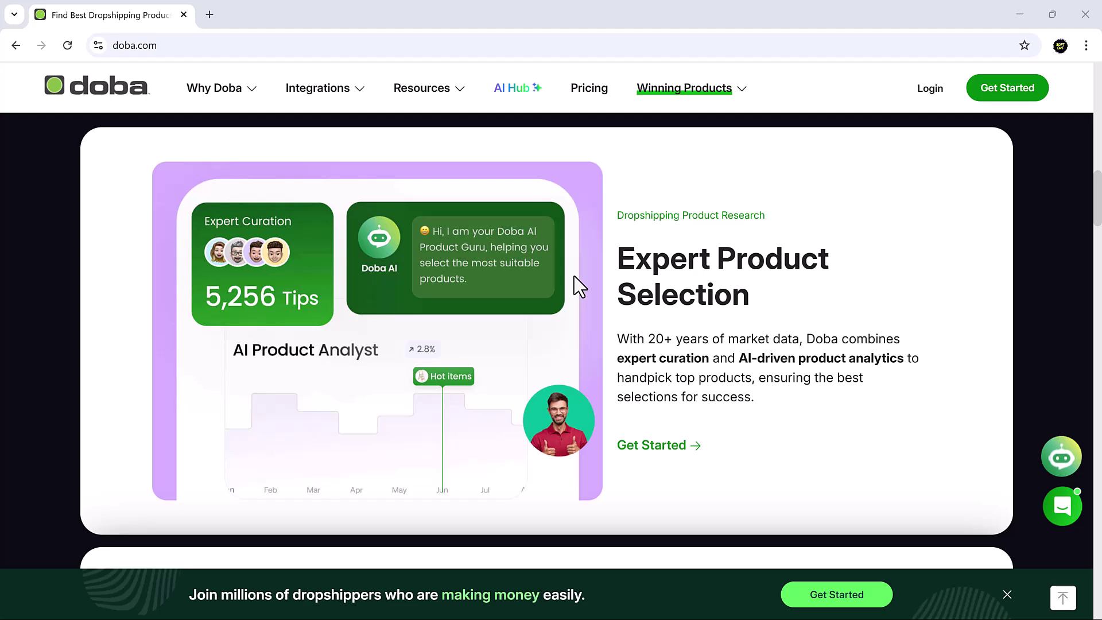
{"action": "scroll", "coordinate": [573, 277], "scroll_direction": "down", "scroll_amount": 5}
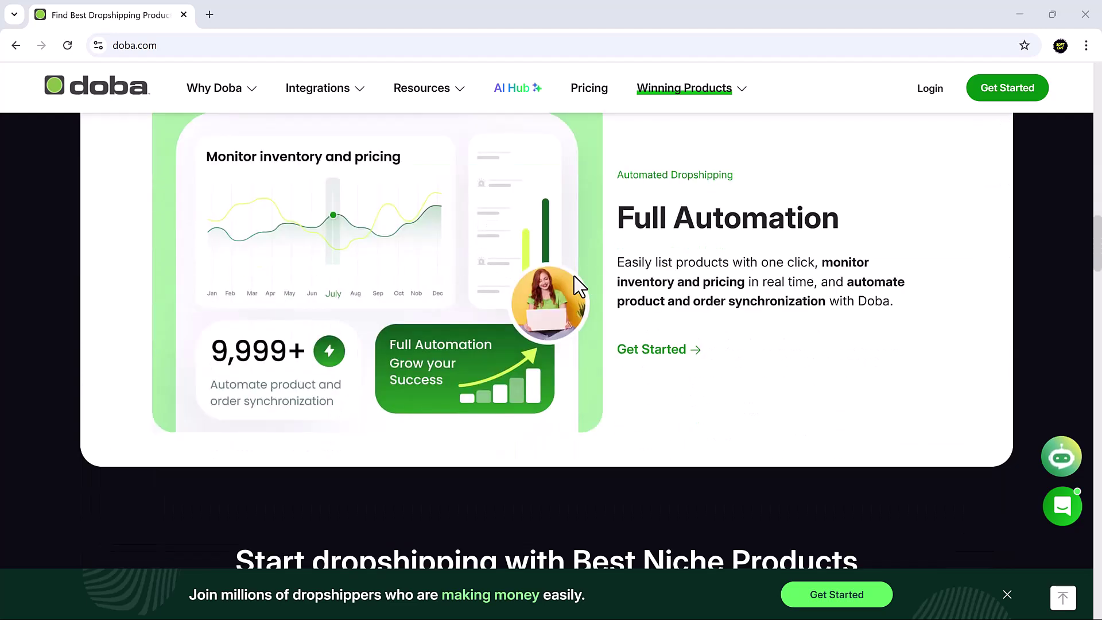
{"action": "scroll", "coordinate": [574, 276], "scroll_direction": "down", "scroll_amount": 6}
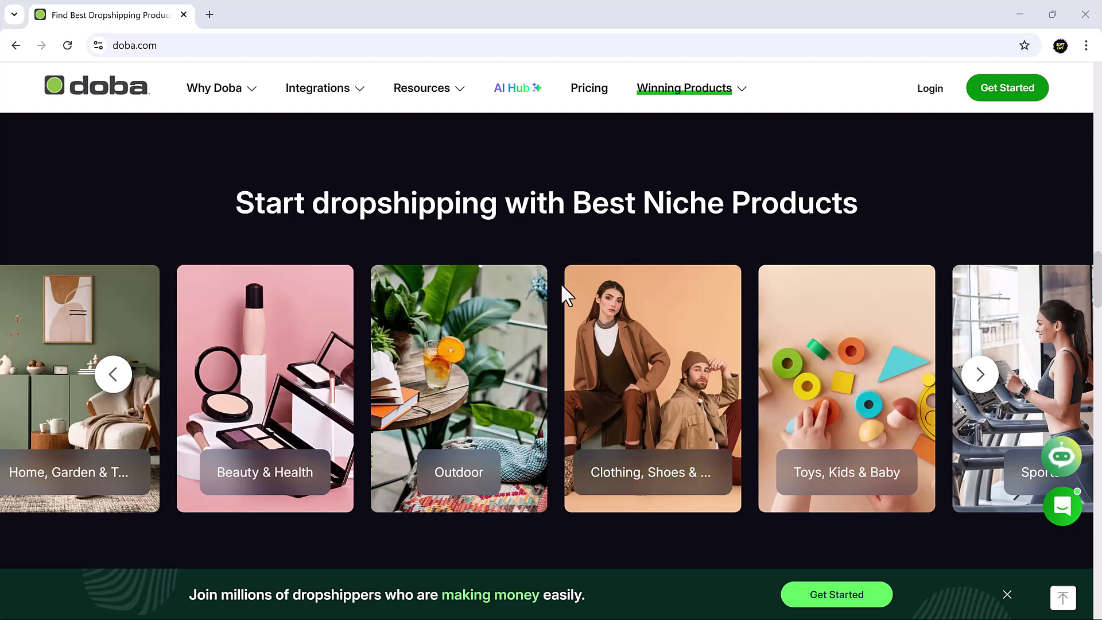
{"action": "scroll", "coordinate": [561, 290], "scroll_direction": "down", "scroll_amount": 4}
{"action": "scroll", "coordinate": [561, 285], "scroll_direction": "down", "scroll_amount": 6}
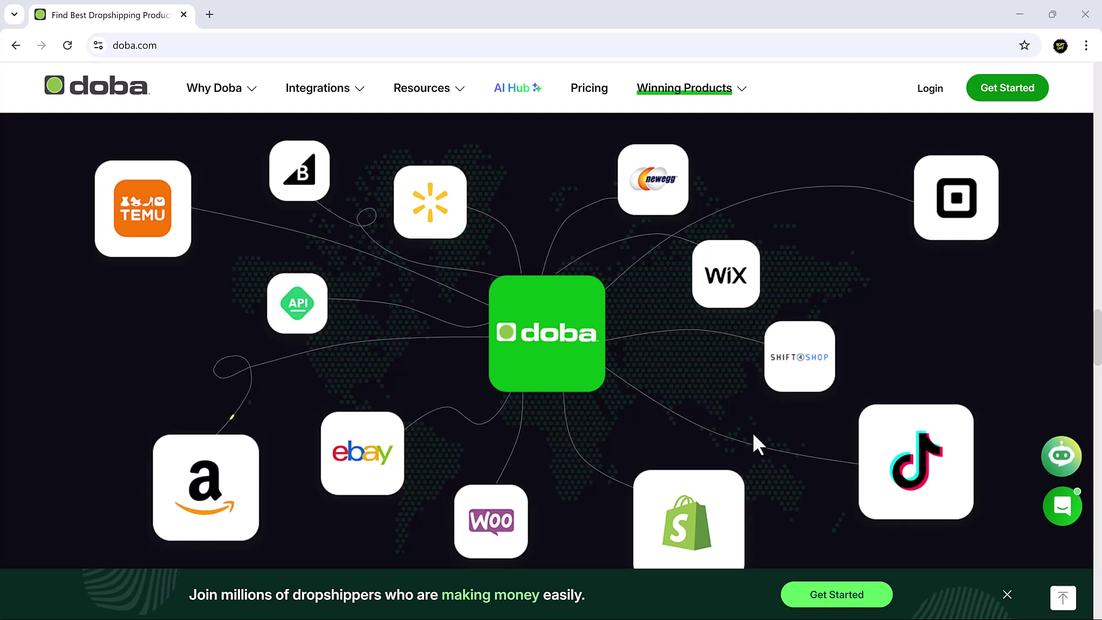
- From the dashboard's Stores page, connect a Shopify store to open the Doba - AI Dropshipping listing
{"action": "left_click", "coordinate": [834, 598]}
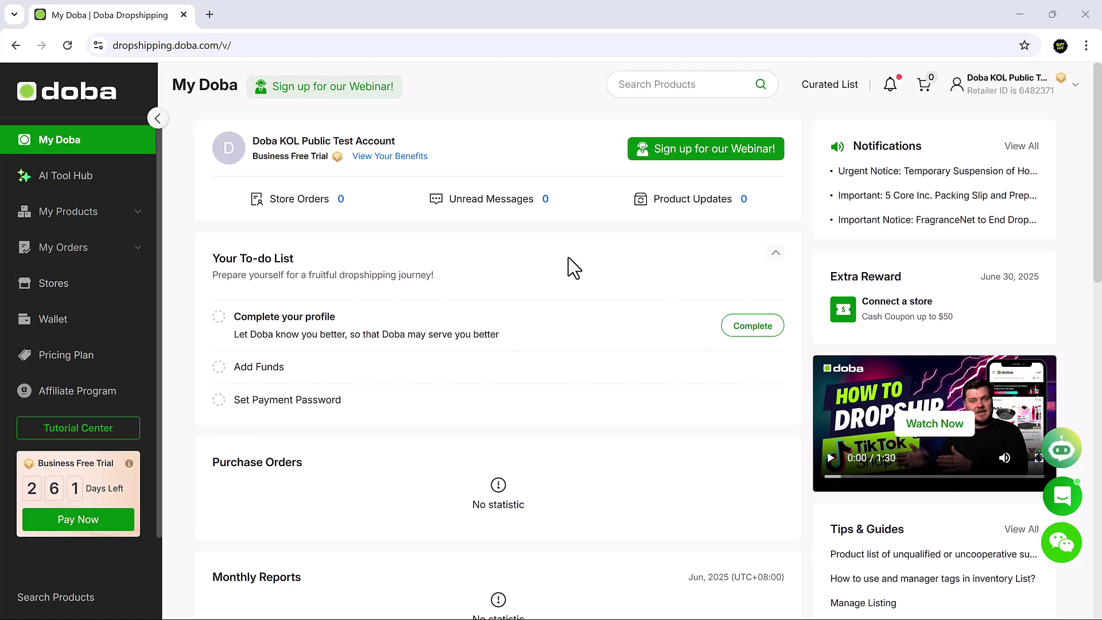
{"action": "scroll", "coordinate": [568, 257], "scroll_direction": "down", "scroll_amount": 10}
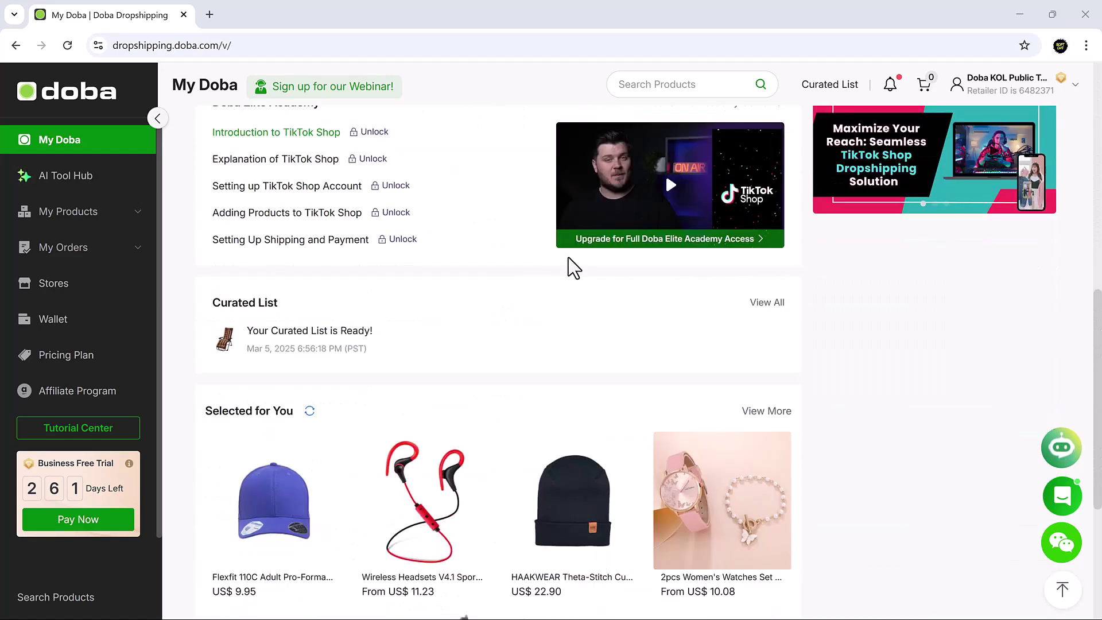
{"action": "scroll", "coordinate": [568, 257], "scroll_direction": "down", "scroll_amount": 5}
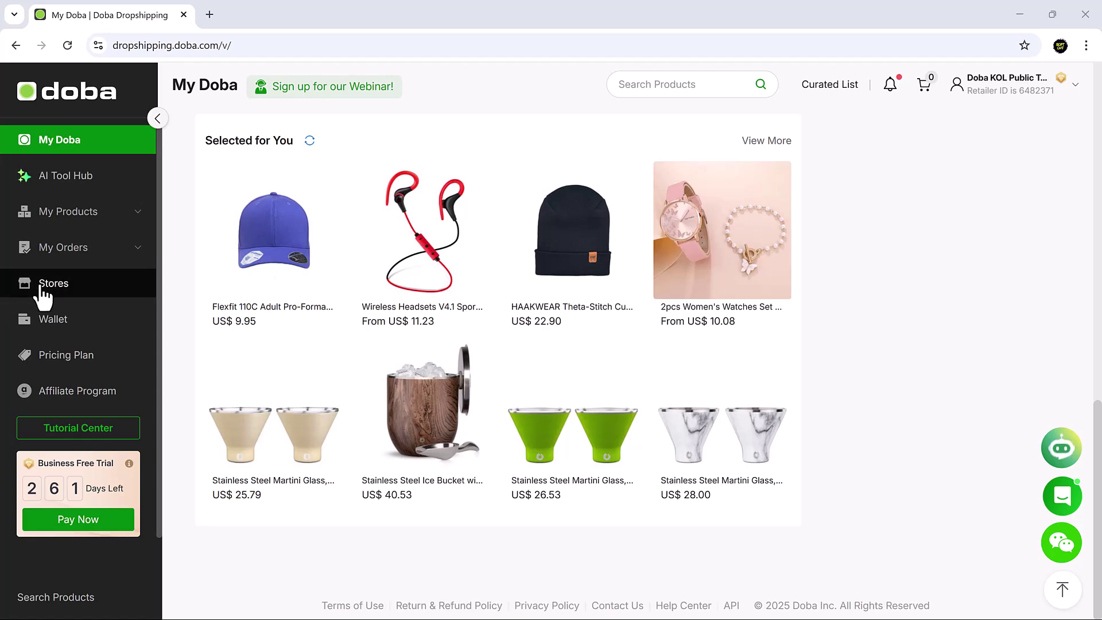
{"action": "left_click", "coordinate": [56, 301]}
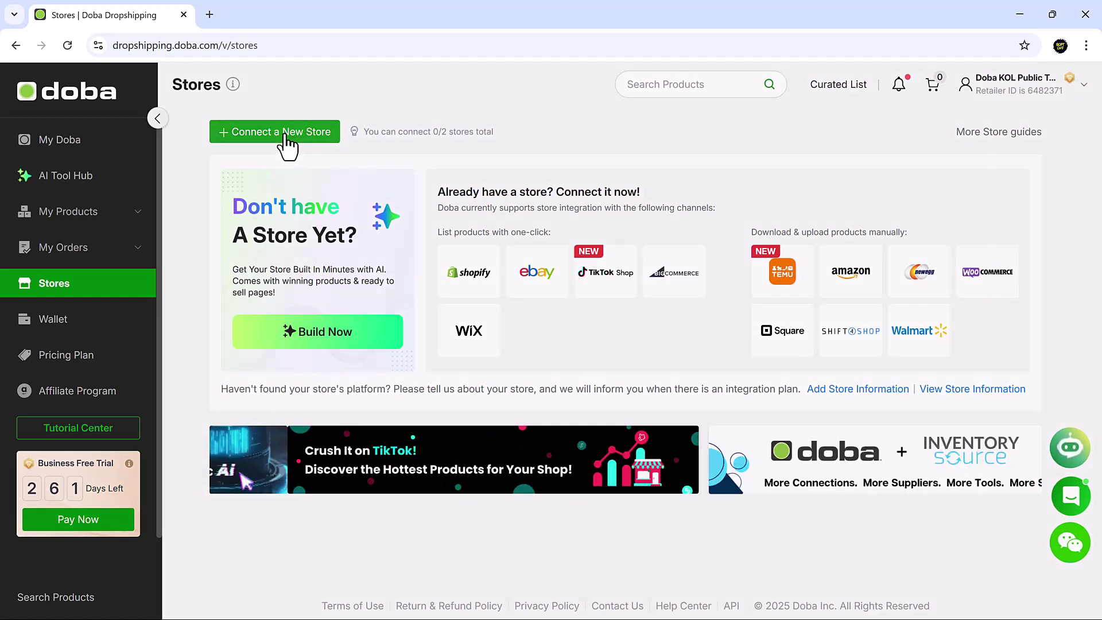
{"action": "left_click", "coordinate": [286, 139]}
{"action": "left_click", "coordinate": [384, 296]}
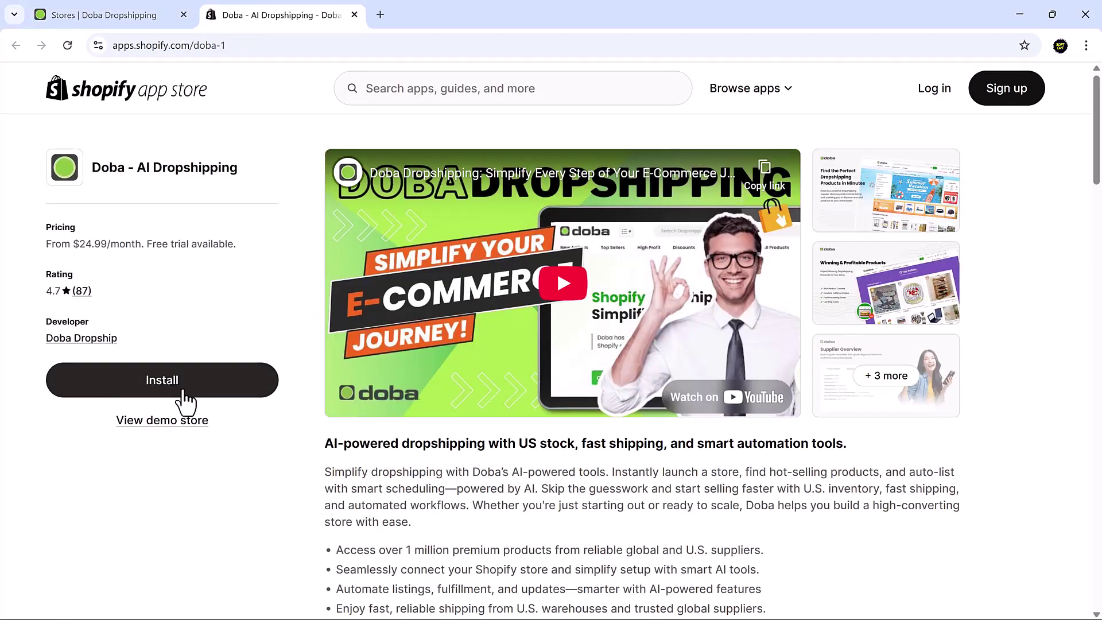
- View the Doba app's demo store and browse its categories and top-ranking products
{"action": "left_click", "coordinate": [173, 421]}
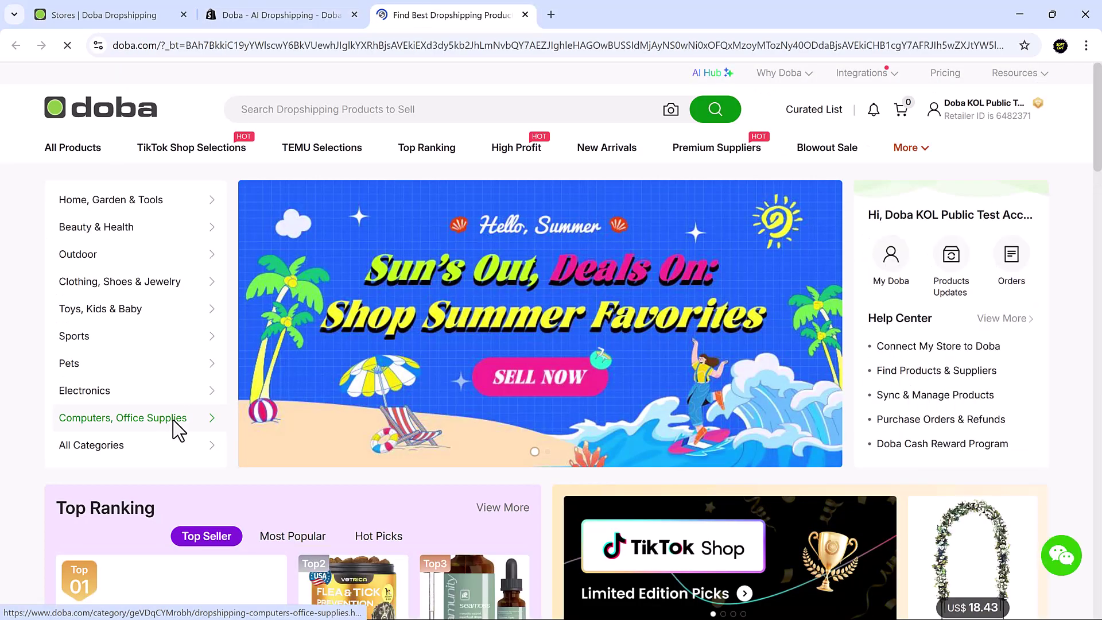
{"action": "scroll", "coordinate": [553, 407], "scroll_direction": "down", "scroll_amount": 1}
{"action": "scroll", "coordinate": [553, 407], "scroll_direction": "down", "scroll_amount": 12}
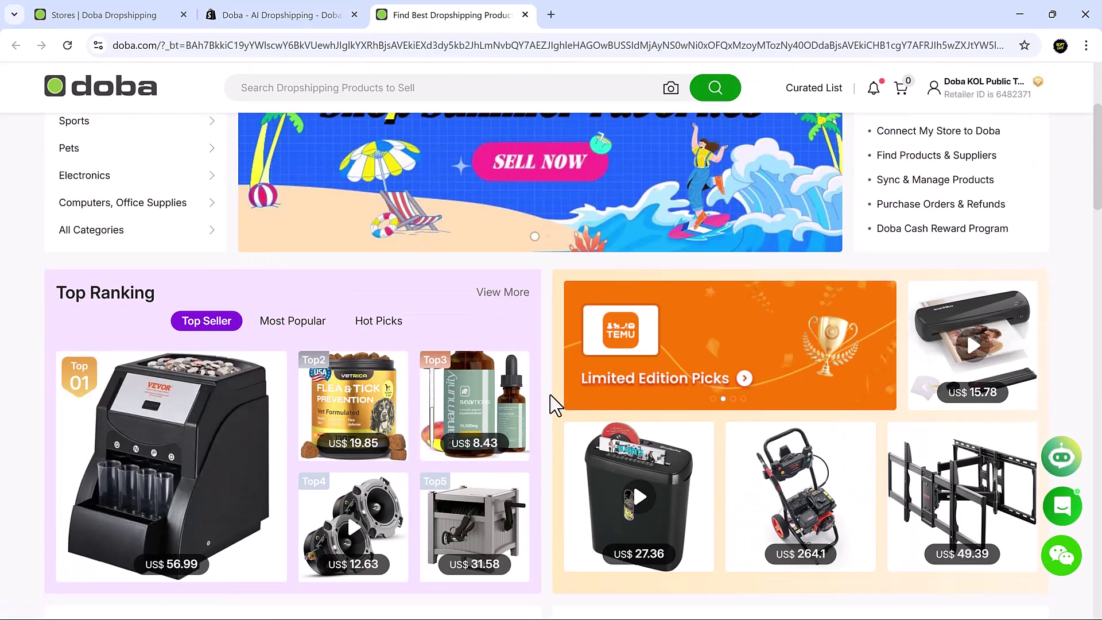
{"action": "scroll", "coordinate": [553, 407], "scroll_direction": "down", "scroll_amount": 10}
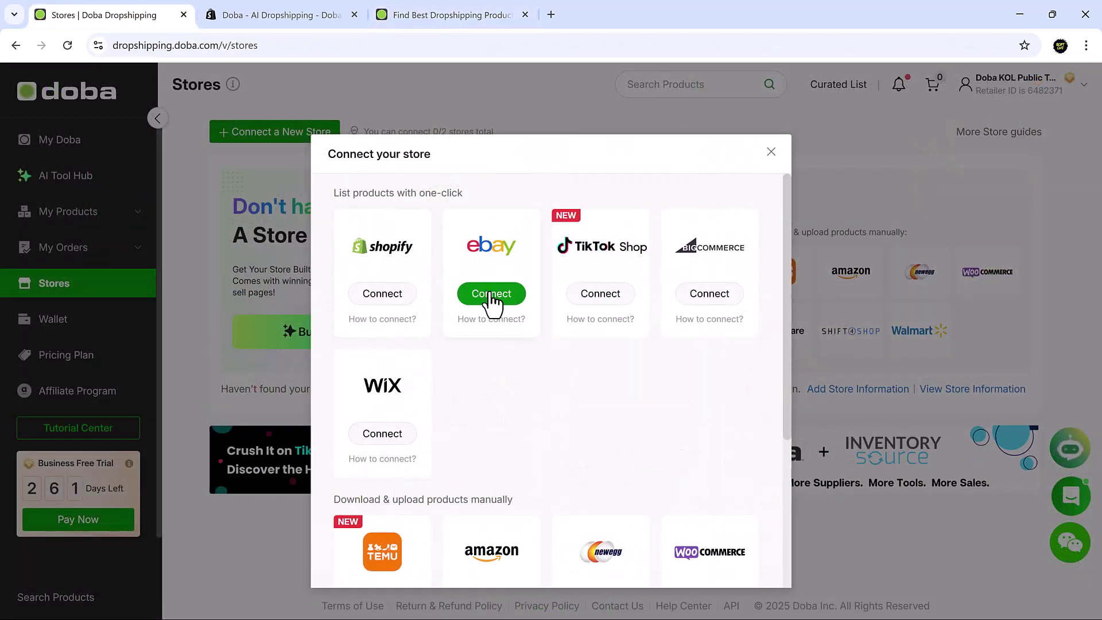
- Cancel the eBay store connection and start connecting a TikTok Shop store instead
{"action": "left_click", "coordinate": [491, 294]}
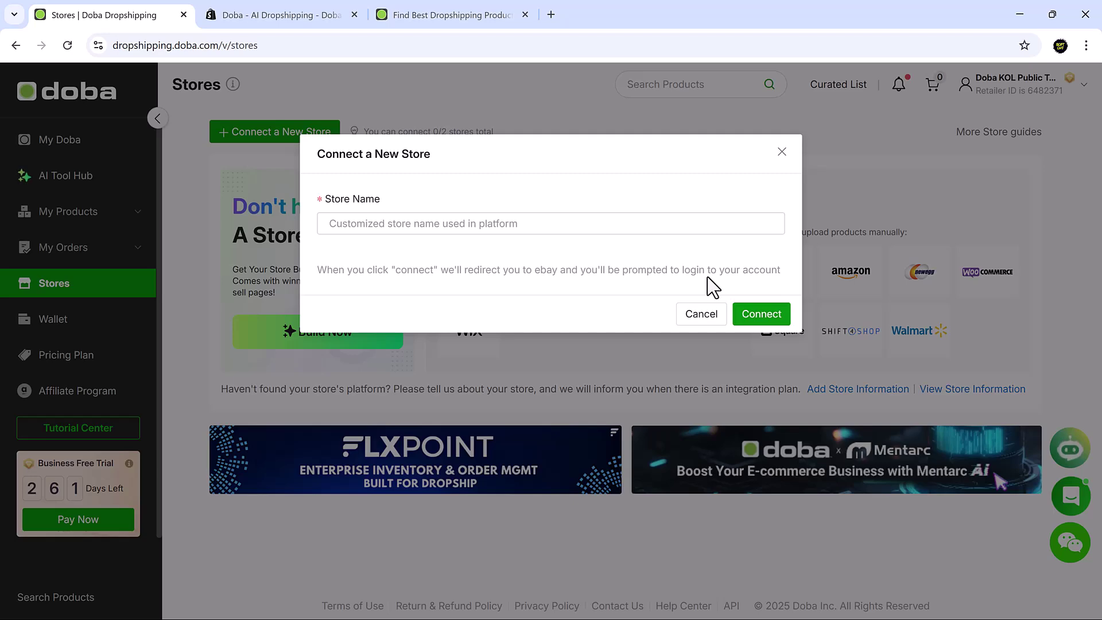
{"action": "left_click", "coordinate": [701, 314]}
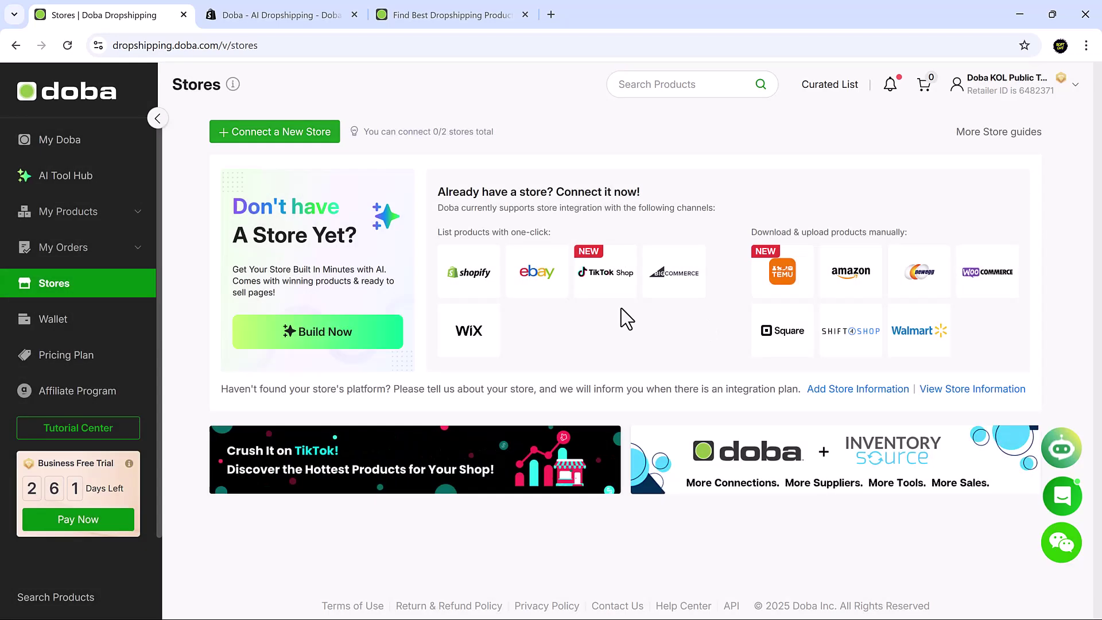
{"action": "left_click", "coordinate": [281, 137]}
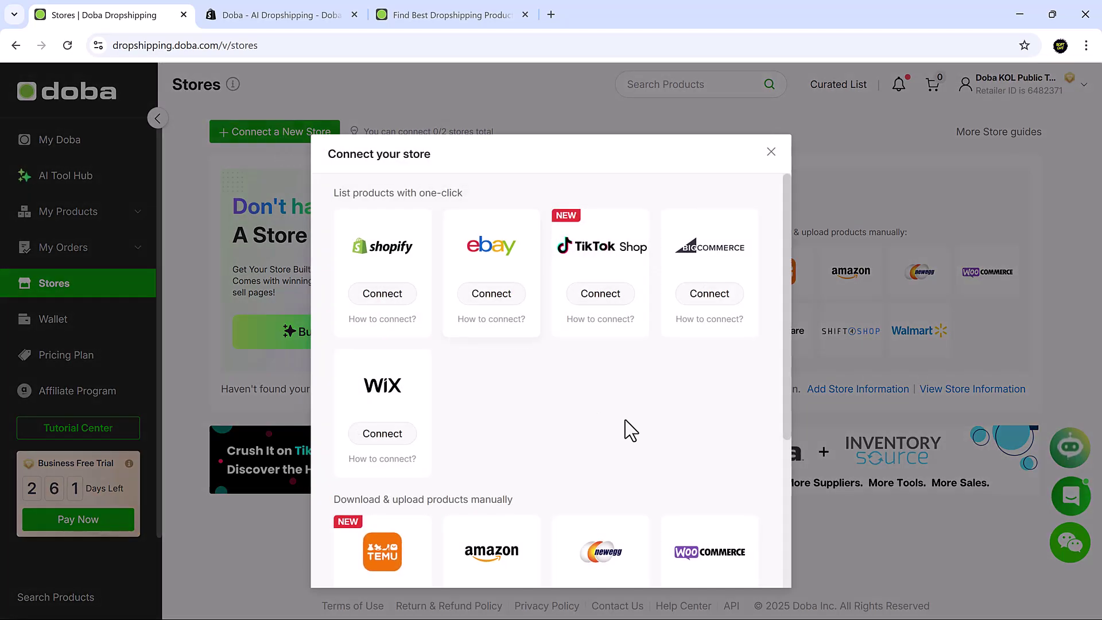
{"action": "left_click", "coordinate": [600, 293]}
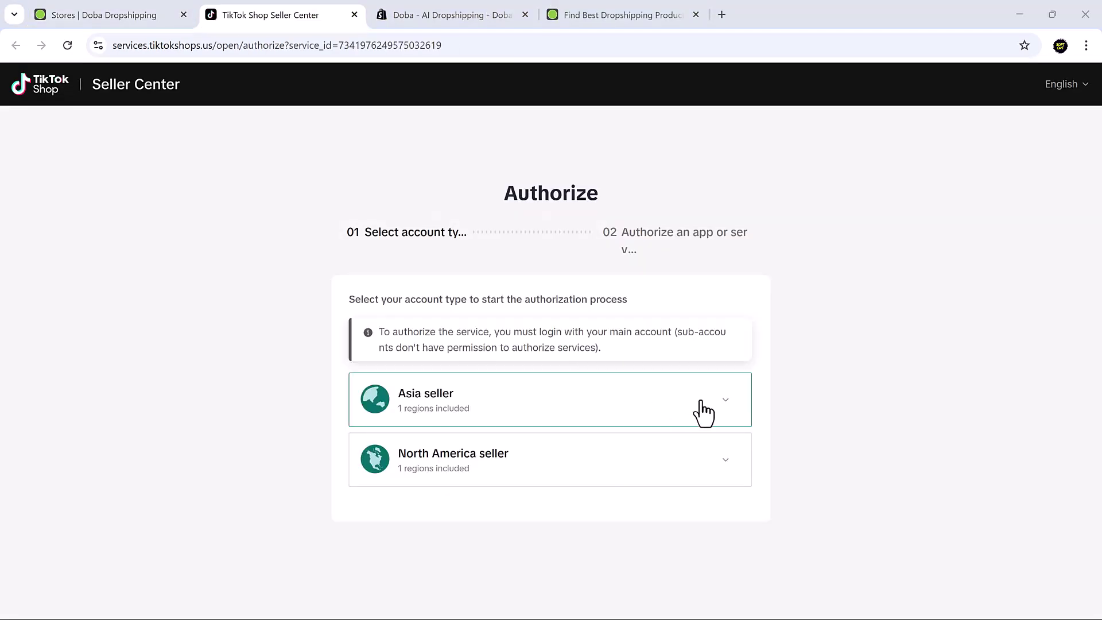
- Choose the North America seller account for the United States and focus the sign-up phone/email field
{"action": "left_click", "coordinate": [708, 462]}
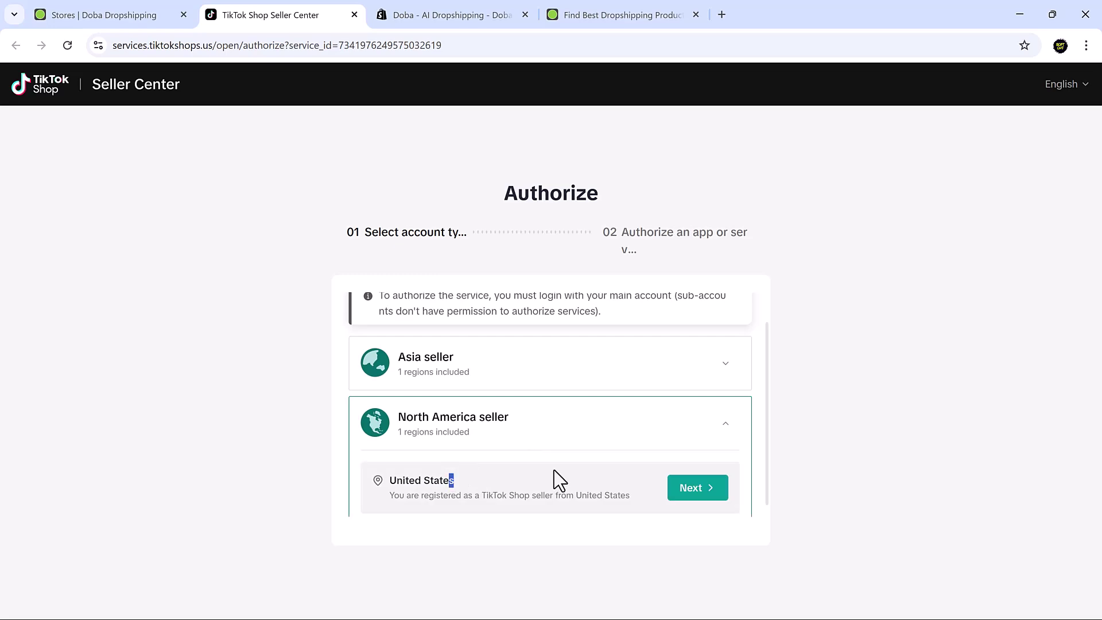
{"action": "scroll", "coordinate": [556, 476], "scroll_direction": "down", "scroll_amount": 1}
{"action": "left_click", "coordinate": [699, 481]}
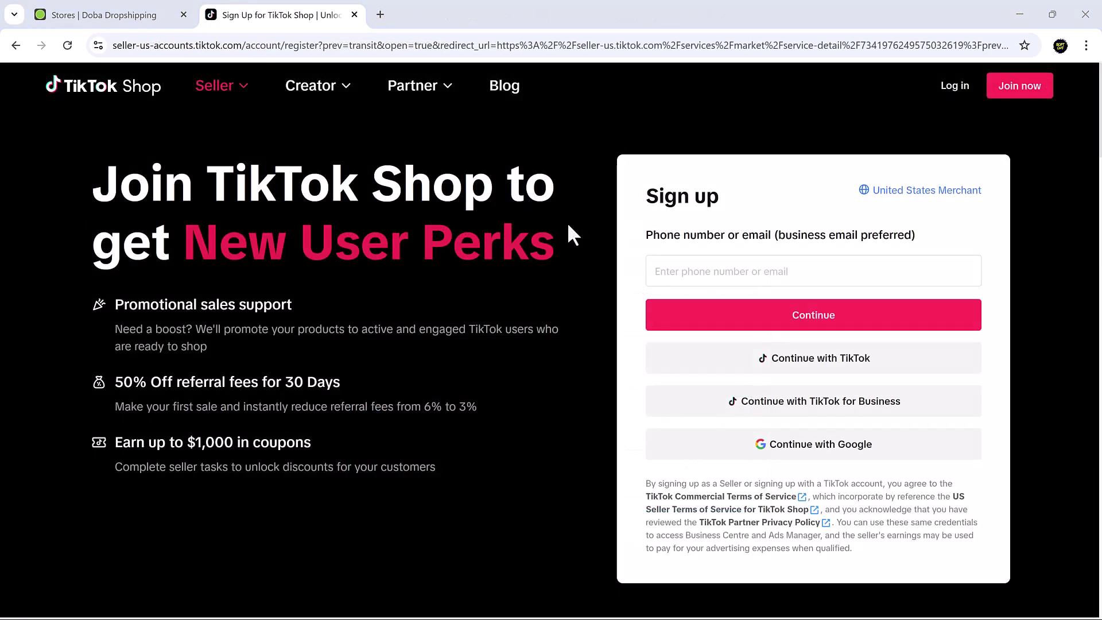
{"action": "left_click", "coordinate": [776, 270]}
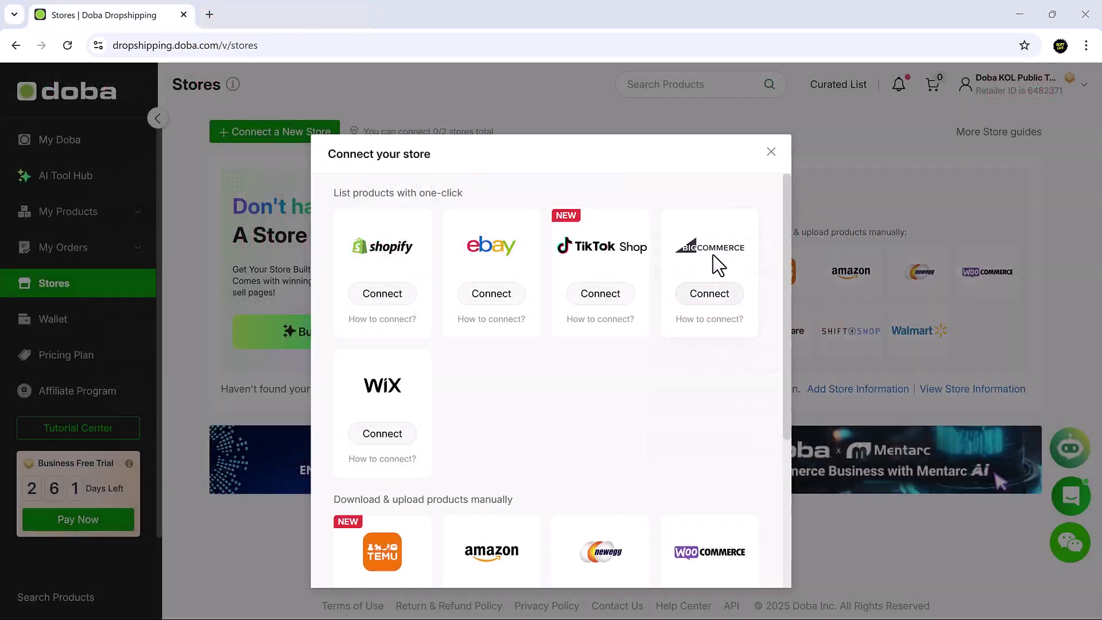
- Read the BigCommerce connection guide down to its Go to Doba step, then return to the Stores tab
{"action": "left_click", "coordinate": [708, 321]}
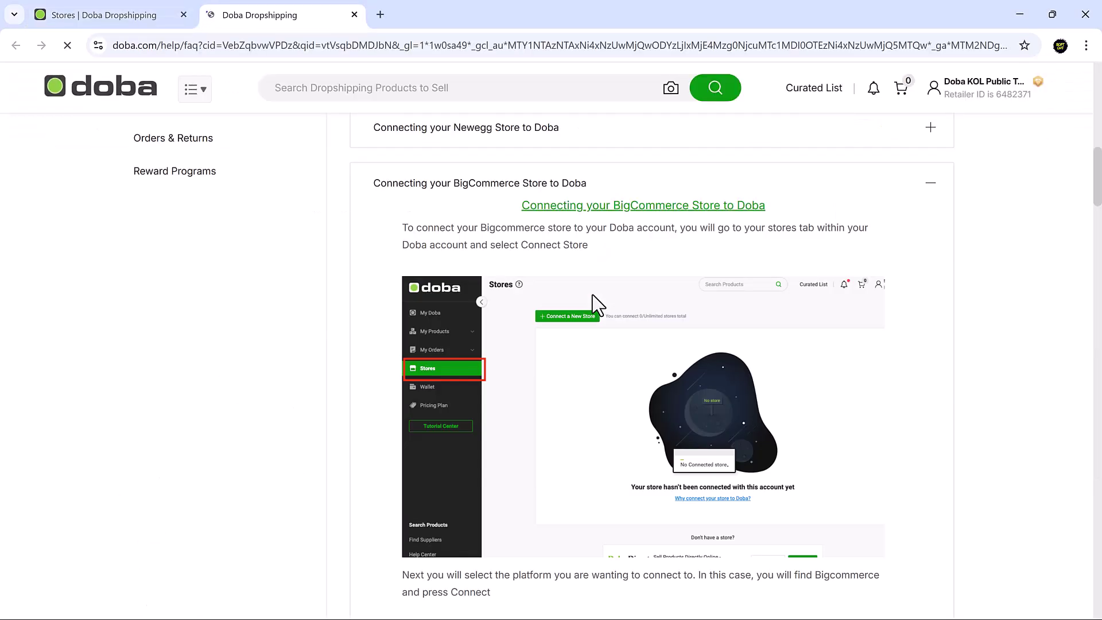
{"action": "scroll", "coordinate": [592, 294], "scroll_direction": "down", "scroll_amount": 7}
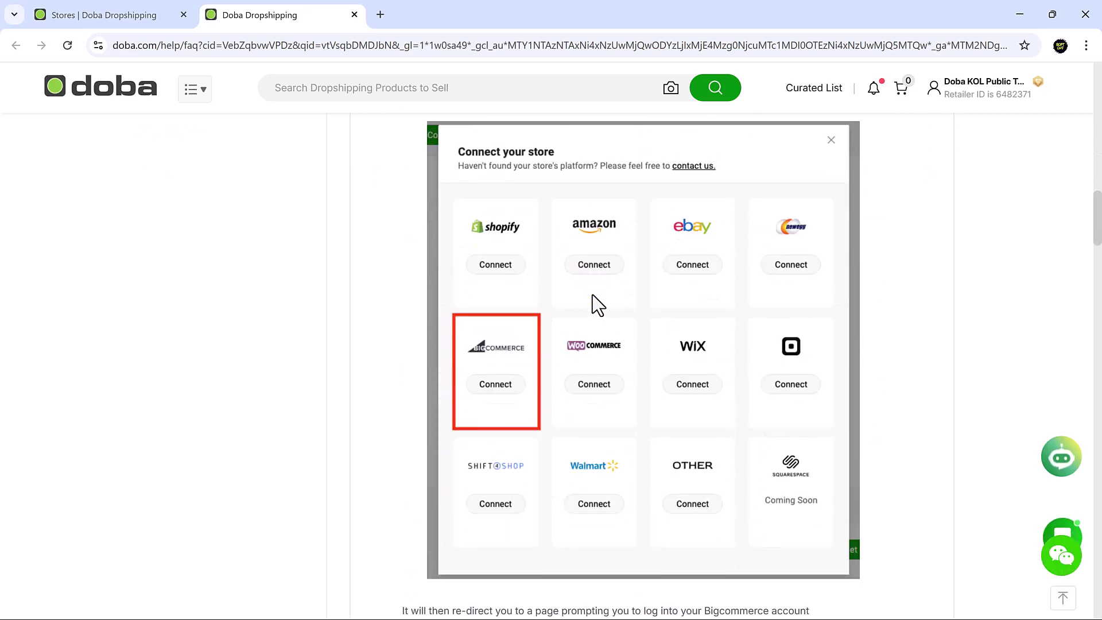
{"action": "scroll", "coordinate": [593, 294], "scroll_direction": "down", "scroll_amount": 7}
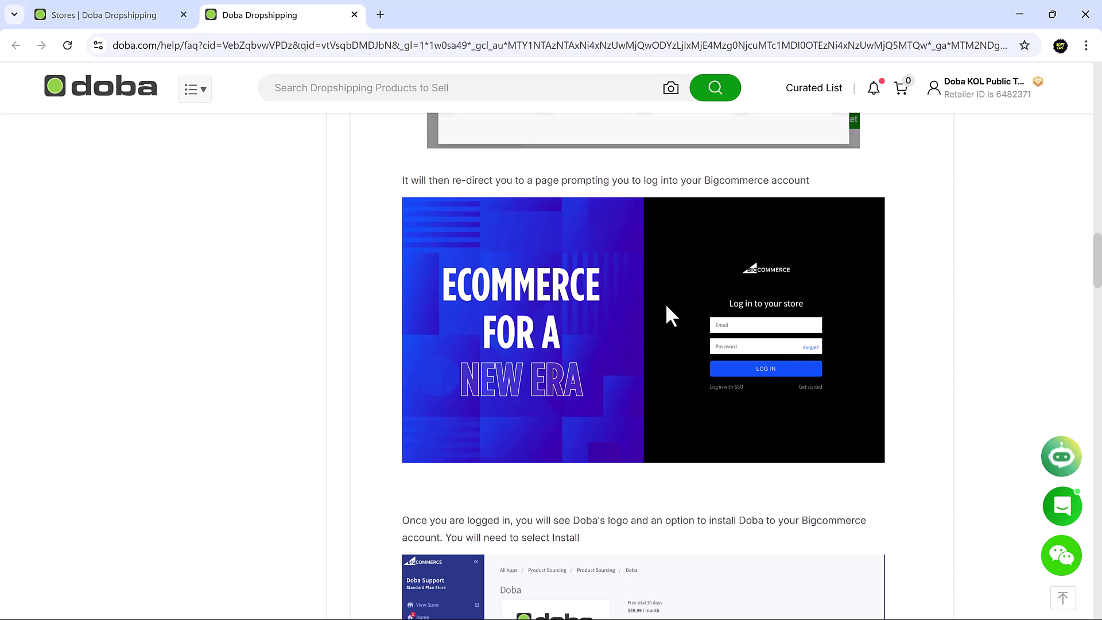
{"action": "scroll", "coordinate": [632, 310], "scroll_direction": "down", "scroll_amount": 6}
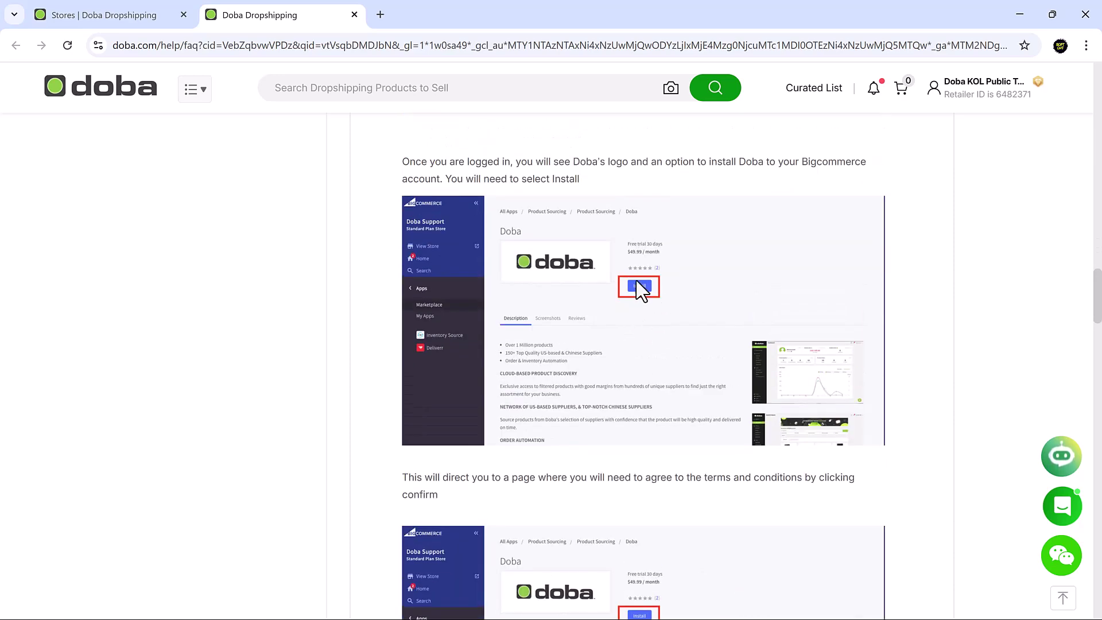
{"action": "scroll", "coordinate": [664, 328], "scroll_direction": "down", "scroll_amount": 5}
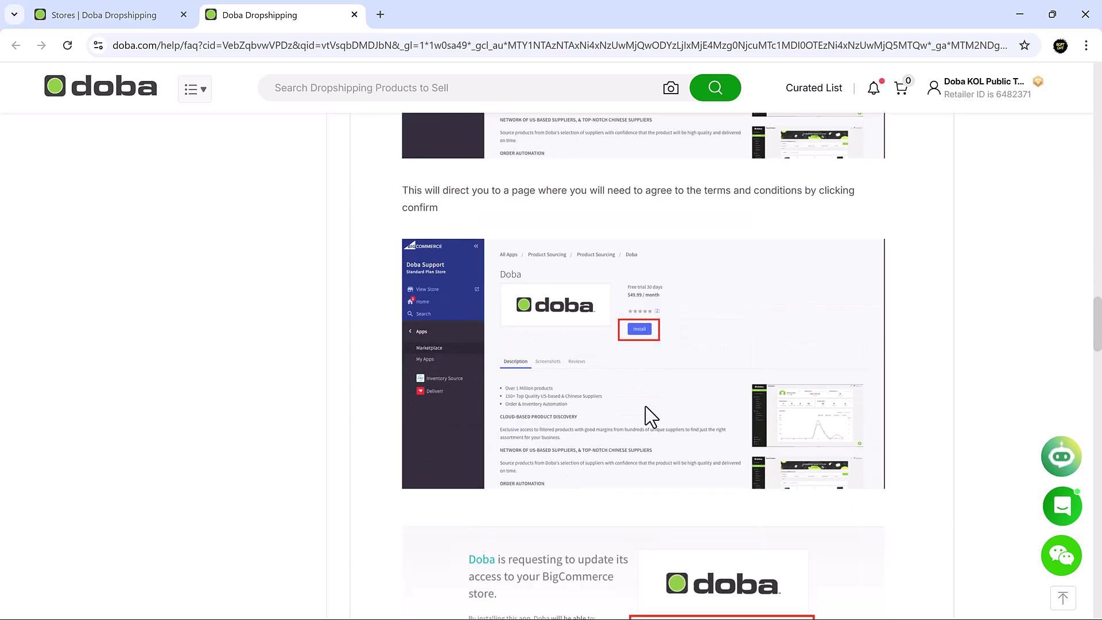
{"action": "scroll", "coordinate": [670, 348], "scroll_direction": "down", "scroll_amount": 6}
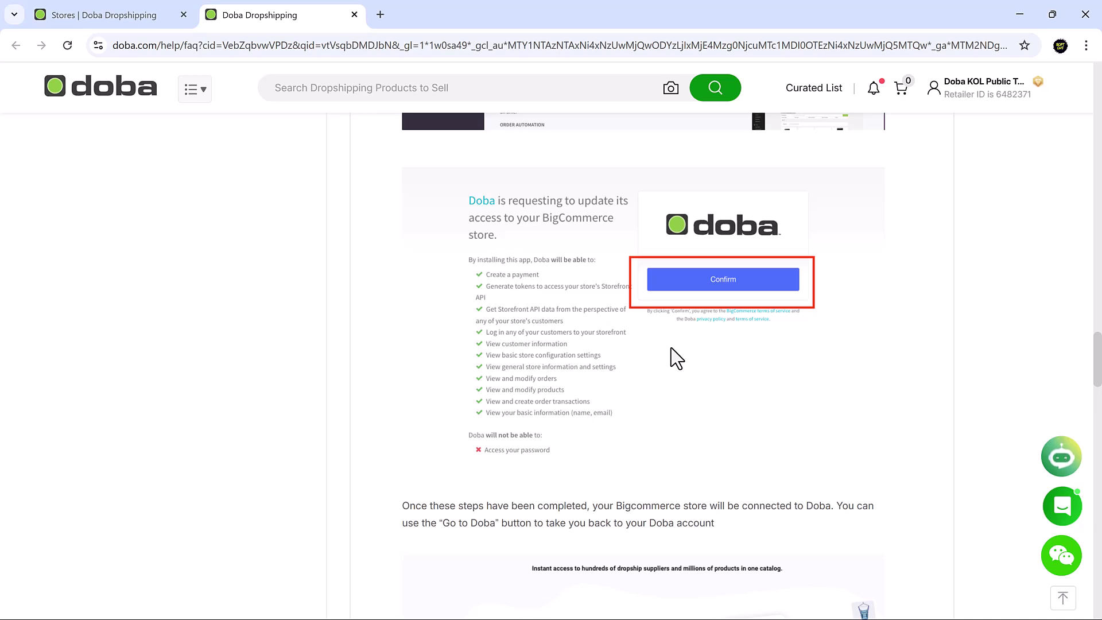
{"action": "scroll", "coordinate": [671, 348], "scroll_direction": "down", "scroll_amount": 6}
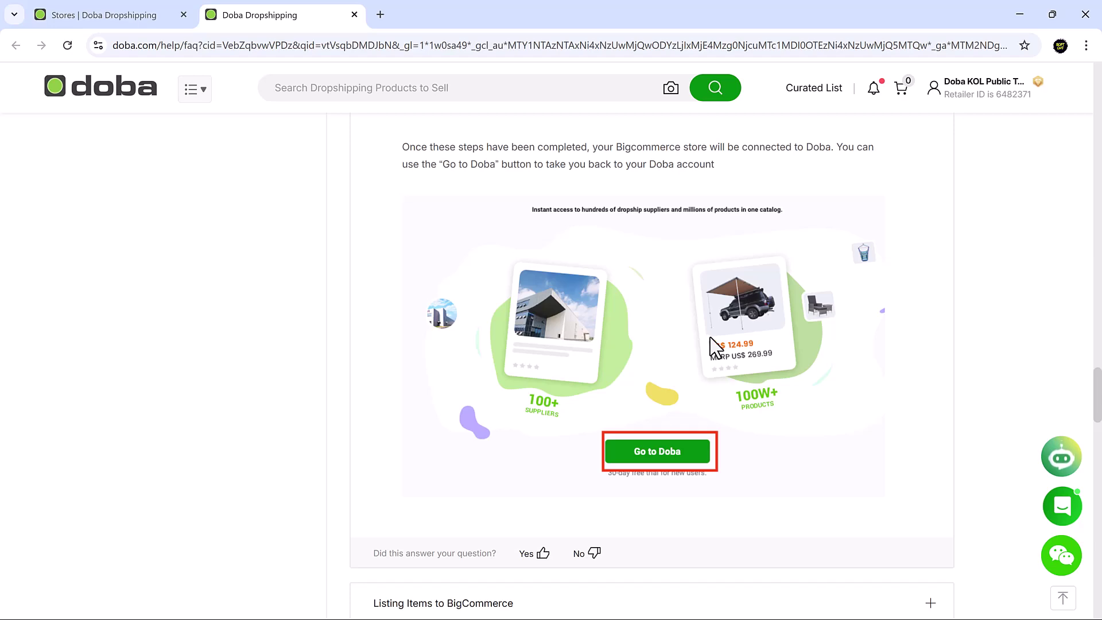
{"action": "left_click", "coordinate": [98, 12]}
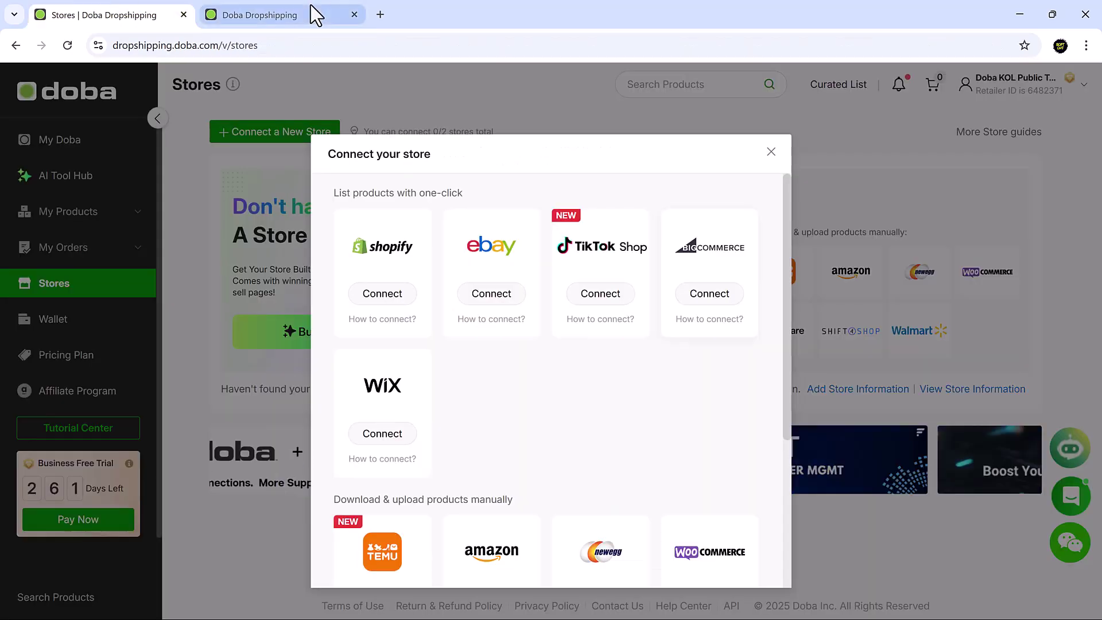
- Close the BigCommerce guide and open Wix's 'How to connect?' guide
{"action": "left_click", "coordinate": [355, 14]}
{"action": "scroll", "coordinate": [532, 391], "scroll_direction": "down", "scroll_amount": 2}
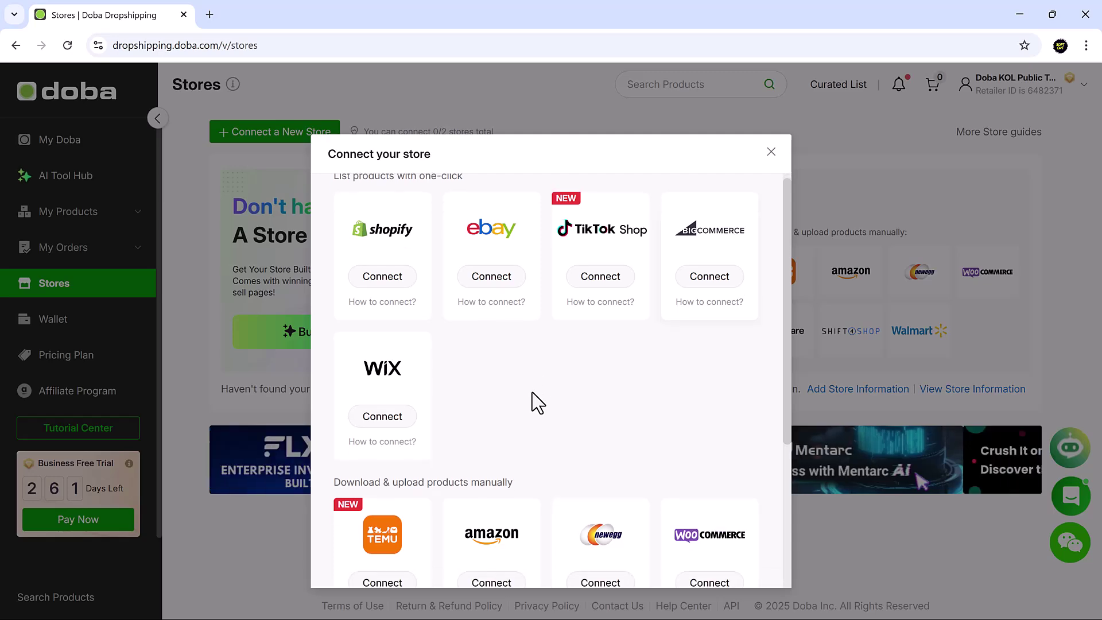
{"action": "left_click", "coordinate": [417, 383]}
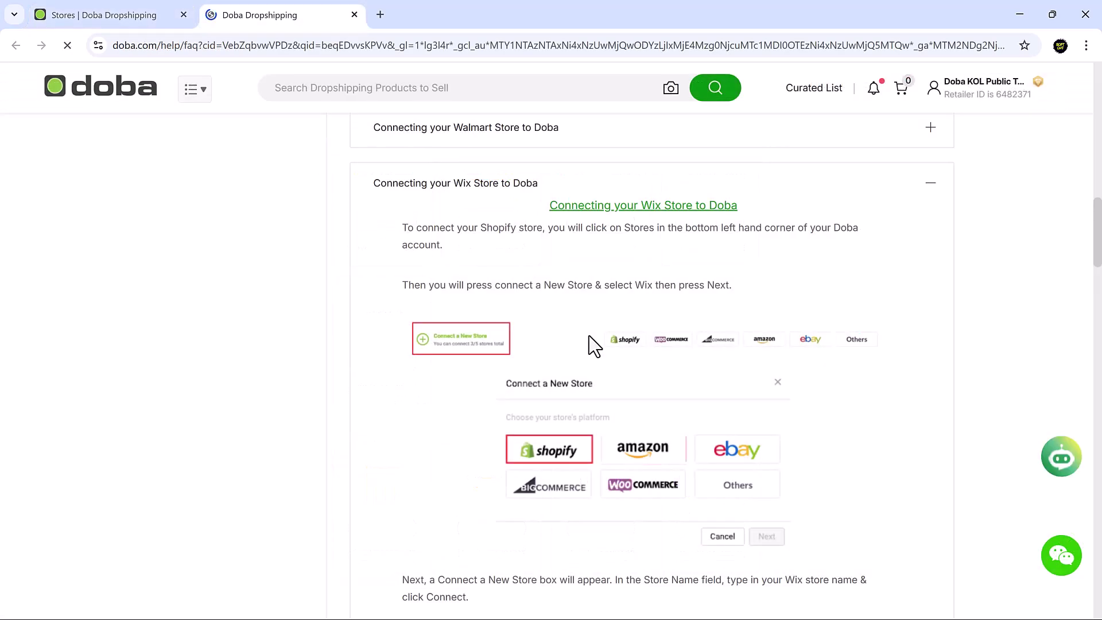
- Read the Wix connection guide to the end and return to the Stores tab
{"action": "scroll", "coordinate": [589, 335], "scroll_direction": "down", "scroll_amount": 7}
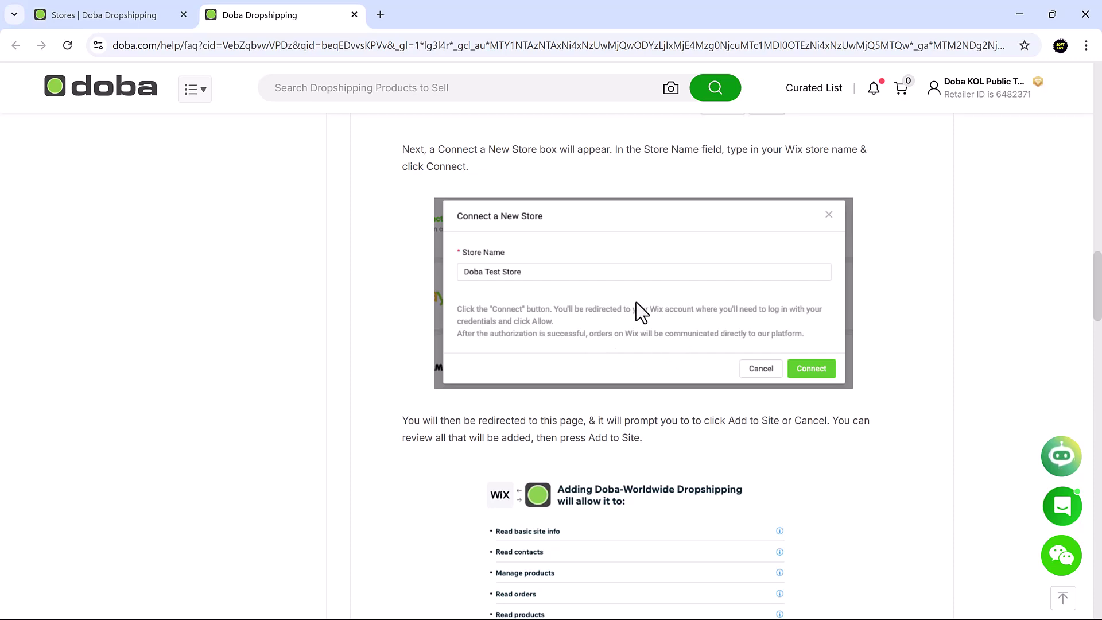
{"action": "scroll", "coordinate": [636, 303], "scroll_direction": "down", "scroll_amount": 5}
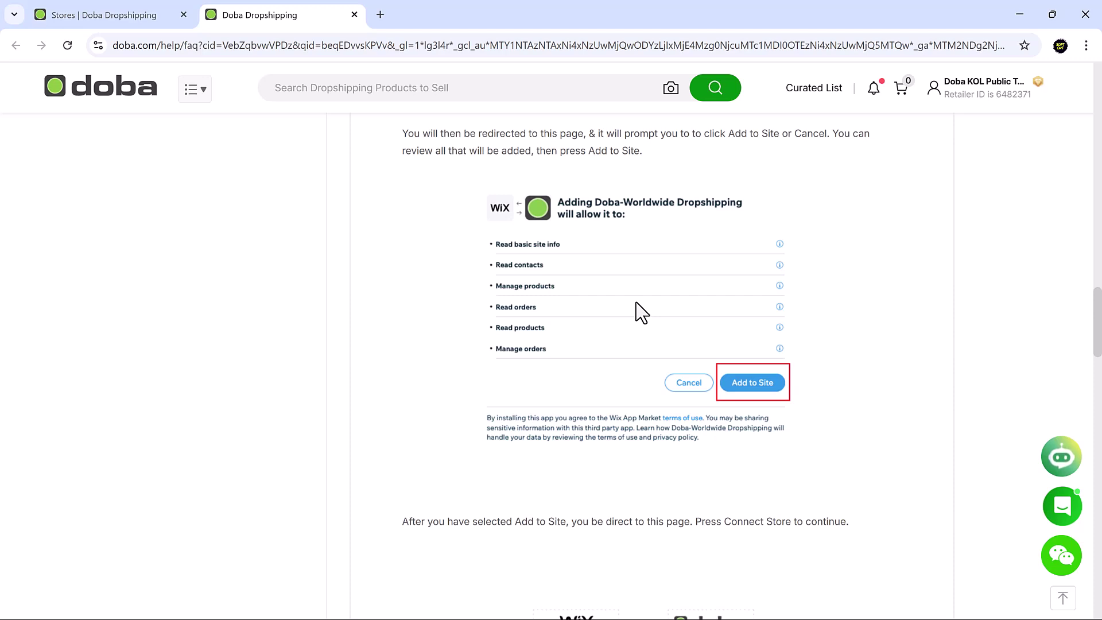
{"action": "scroll", "coordinate": [635, 302], "scroll_direction": "down", "scroll_amount": 5}
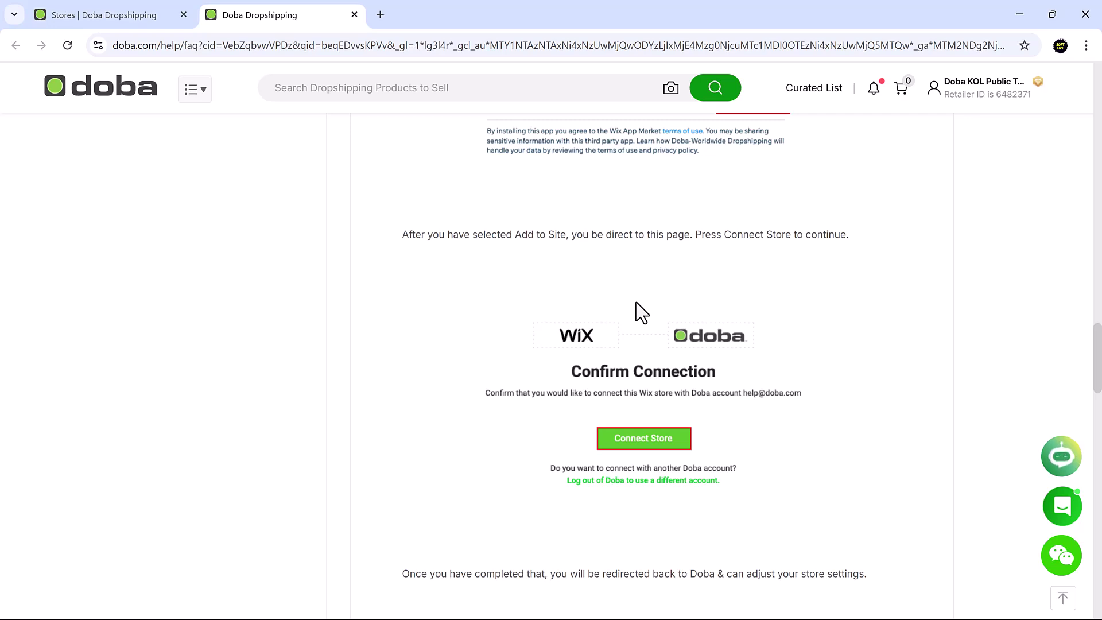
{"action": "scroll", "coordinate": [635, 302], "scroll_direction": "down", "scroll_amount": 6}
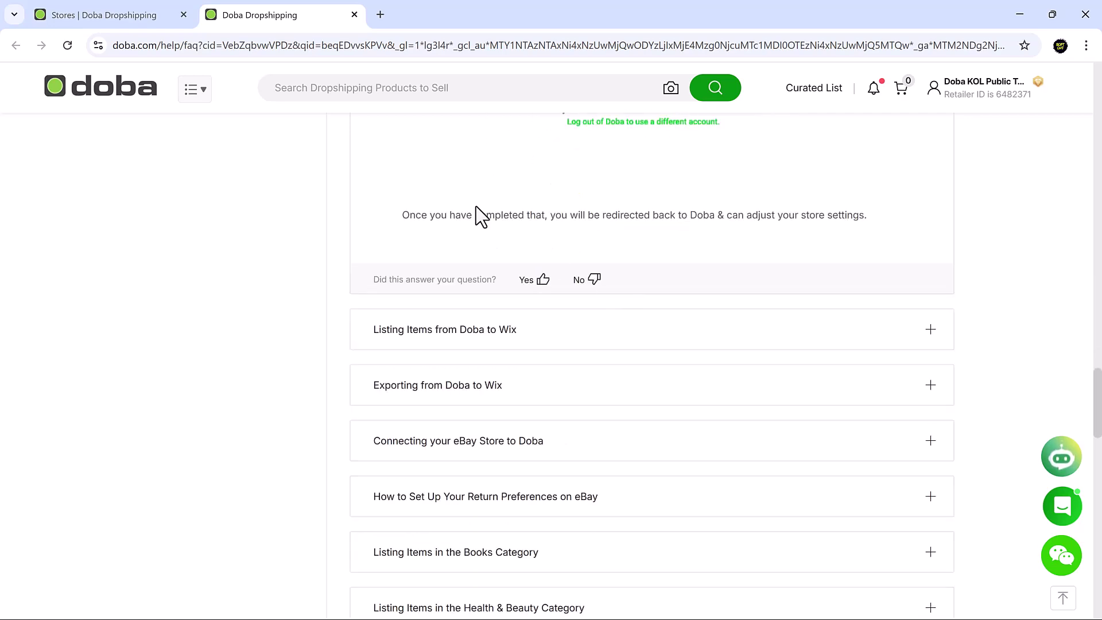
{"action": "left_click", "coordinate": [112, 14]}
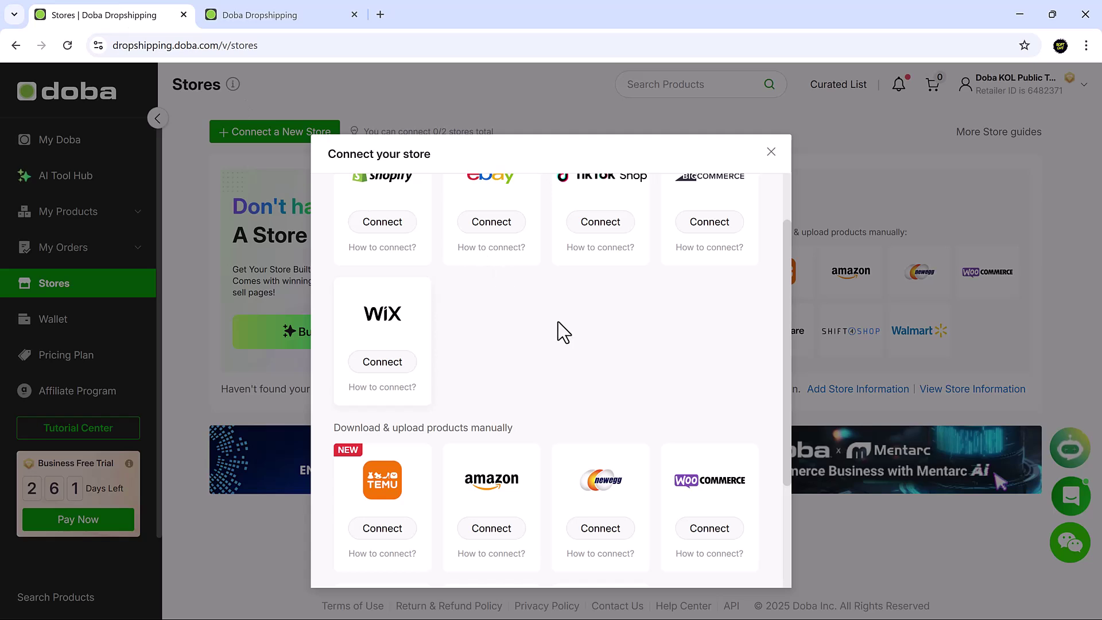
- Review the Square, Shift4Shop and Walmart options in Connect your store, then close the dialog
{"action": "scroll", "coordinate": [557, 321], "scroll_direction": "down", "scroll_amount": 3}
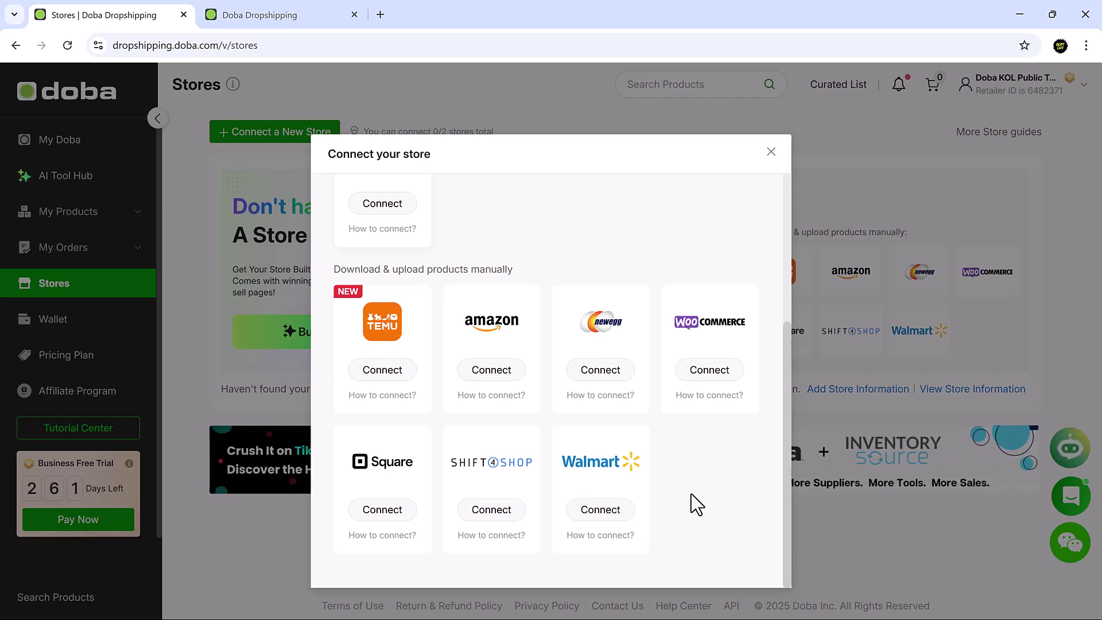
{"action": "scroll", "coordinate": [691, 494], "scroll_direction": "up", "scroll_amount": 2}
{"action": "scroll", "coordinate": [691, 494], "scroll_direction": "up", "scroll_amount": 3}
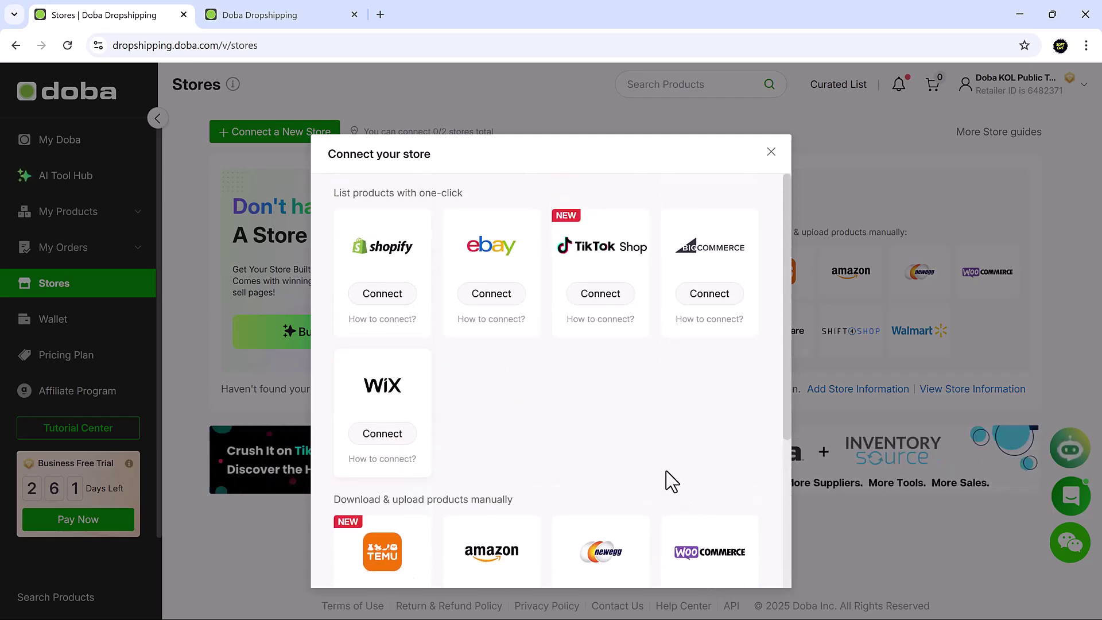
{"action": "left_click", "coordinate": [770, 151]}
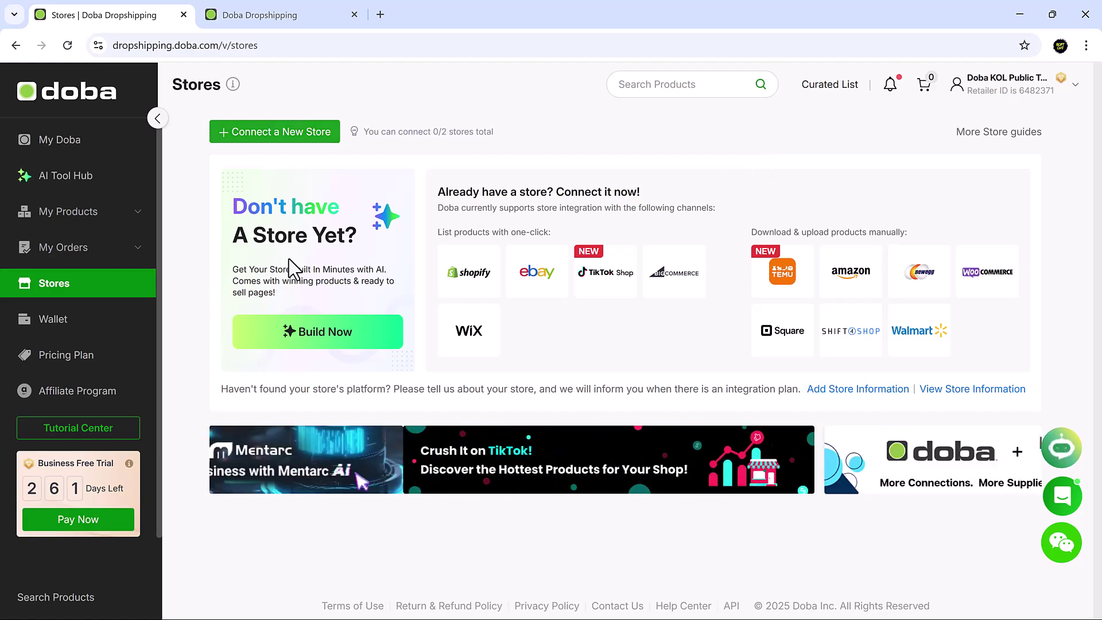
- Start the AI Store Builder with Shopify, pick the Sports category and continue to store style
{"action": "left_click", "coordinate": [339, 349]}
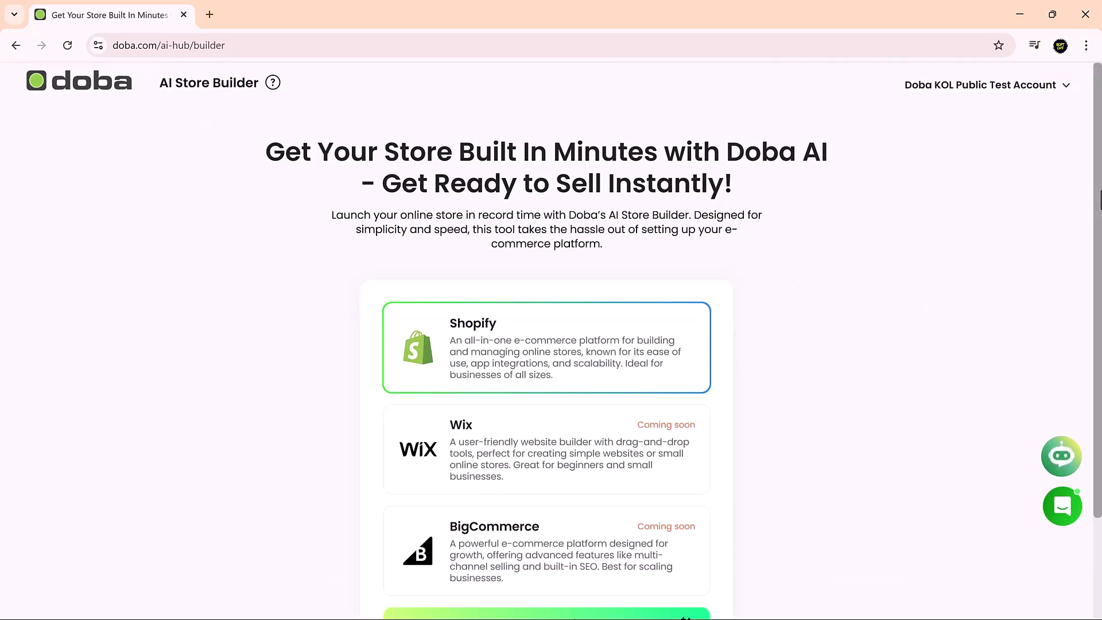
{"action": "left_click_drag", "start_coordinate": [1096, 201], "coordinate": [1096, 243]}
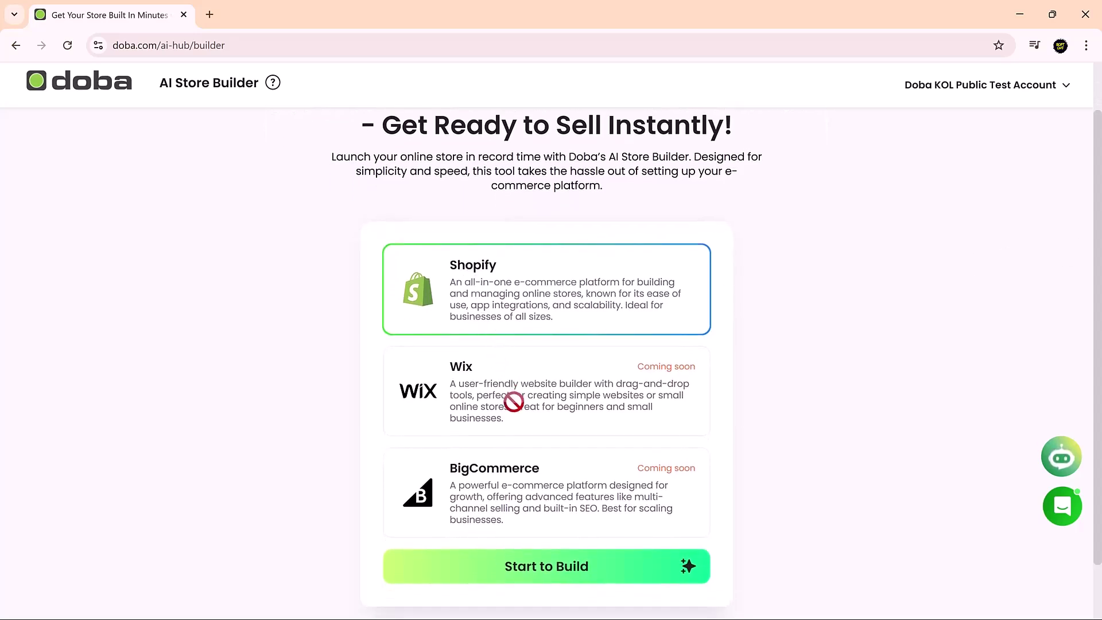
{"action": "left_click", "coordinate": [548, 574]}
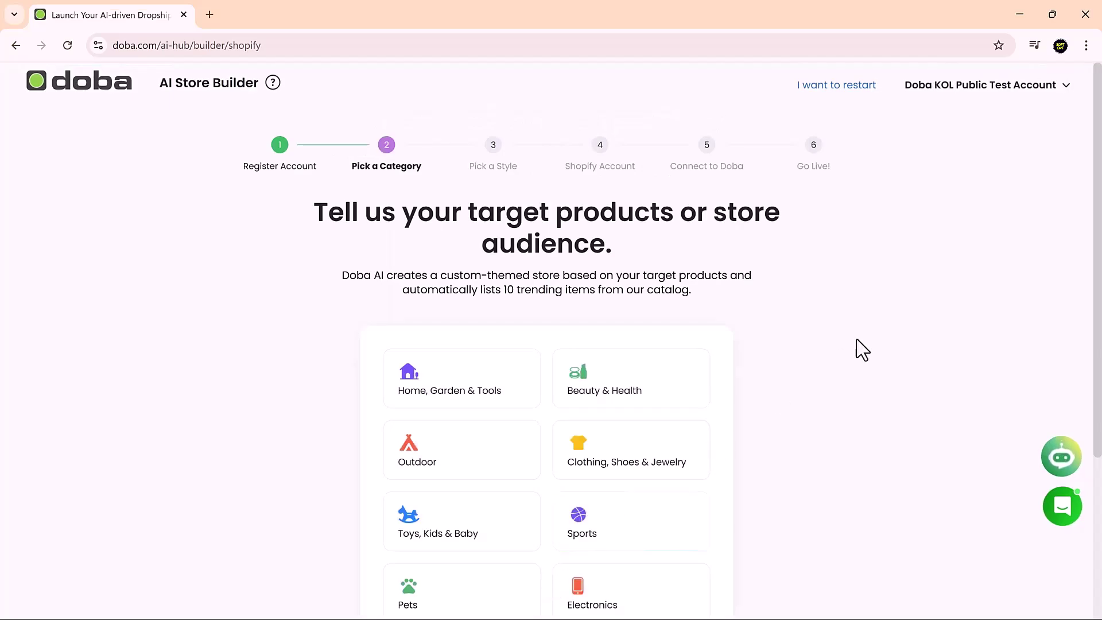
{"action": "left_click_drag", "start_coordinate": [1096, 169], "coordinate": [1099, 218]}
{"action": "left_click_drag", "start_coordinate": [1099, 235], "coordinate": [1099, 287]}
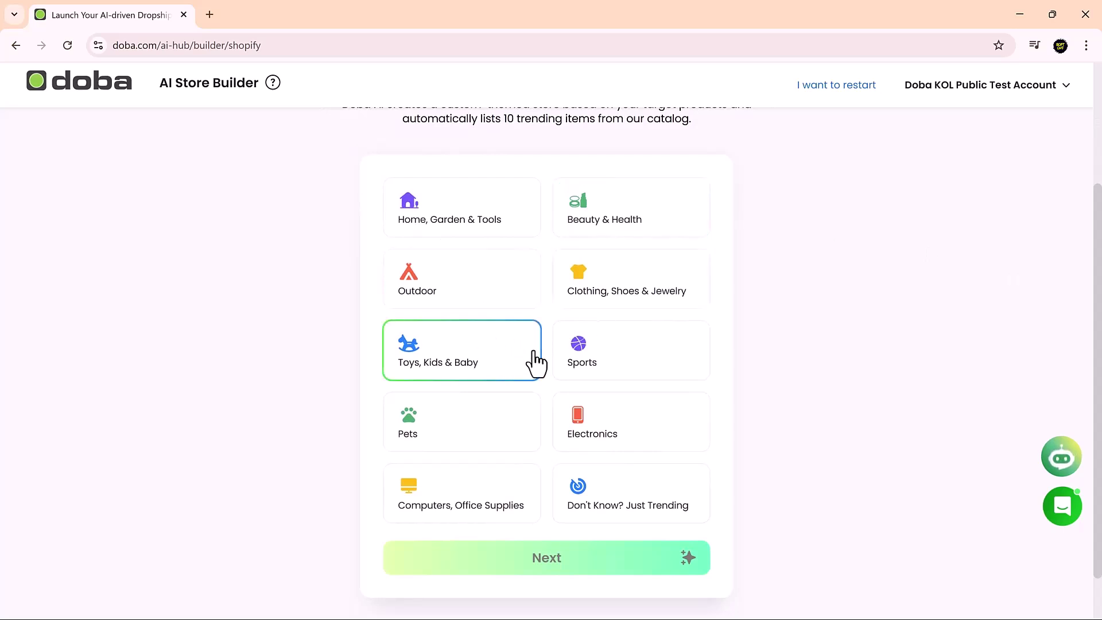
{"action": "left_click", "coordinate": [613, 363]}
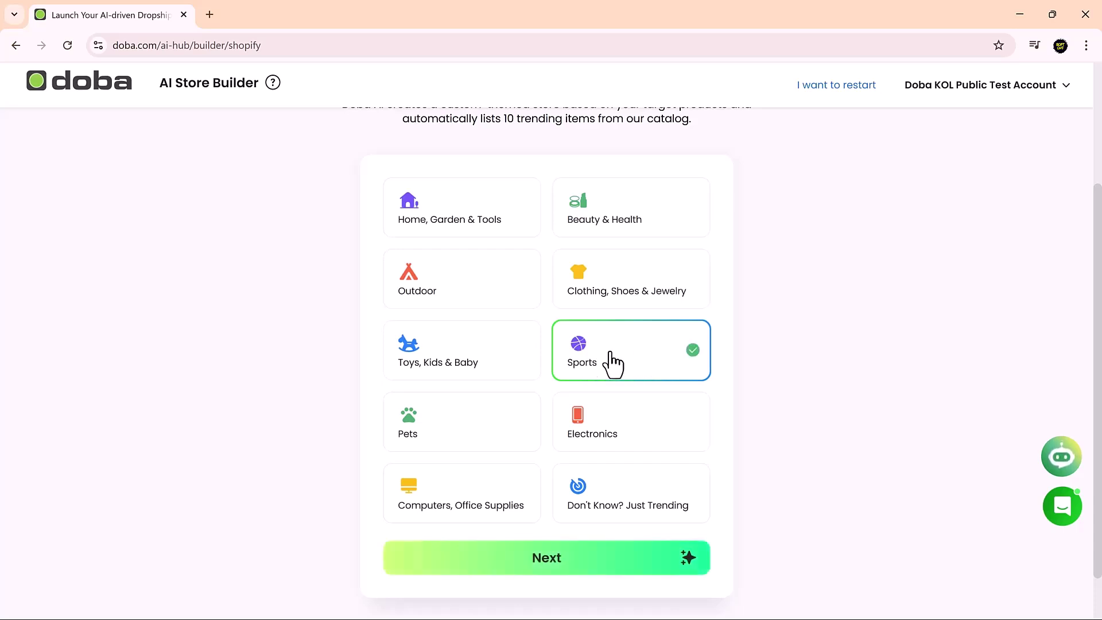
{"action": "left_click", "coordinate": [542, 568]}
- Keep the green theme colour, choose the sports gear banner, and continue to the Shopify account step
{"action": "scroll", "coordinate": [1099, 233], "scroll_direction": "down", "scroll_amount": 1}
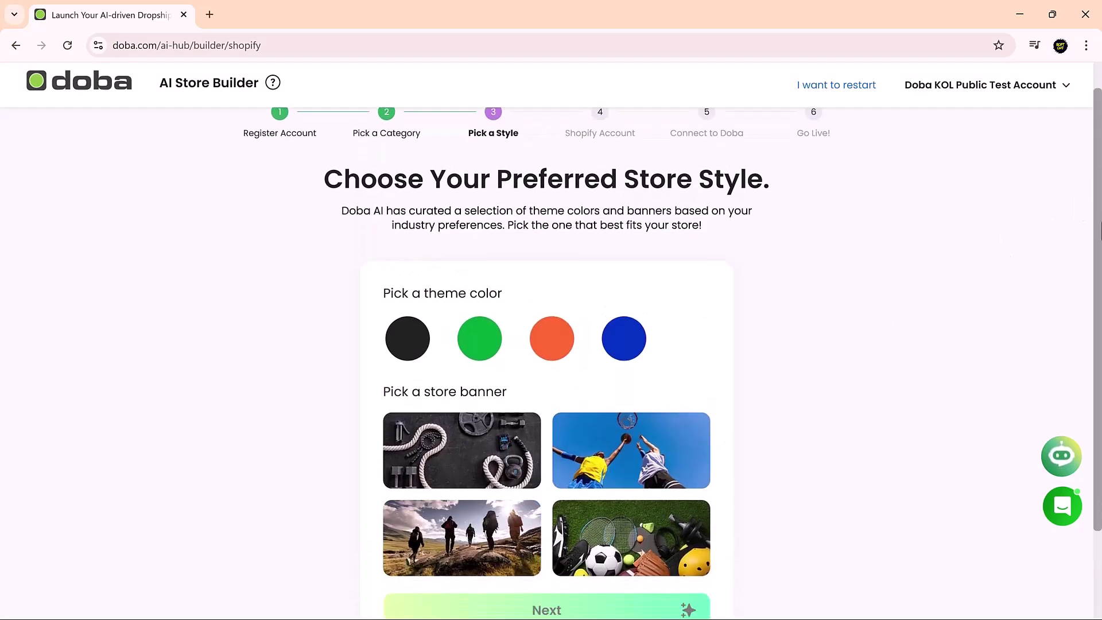
{"action": "scroll", "coordinate": [960, 289], "scroll_direction": "down", "scroll_amount": 1}
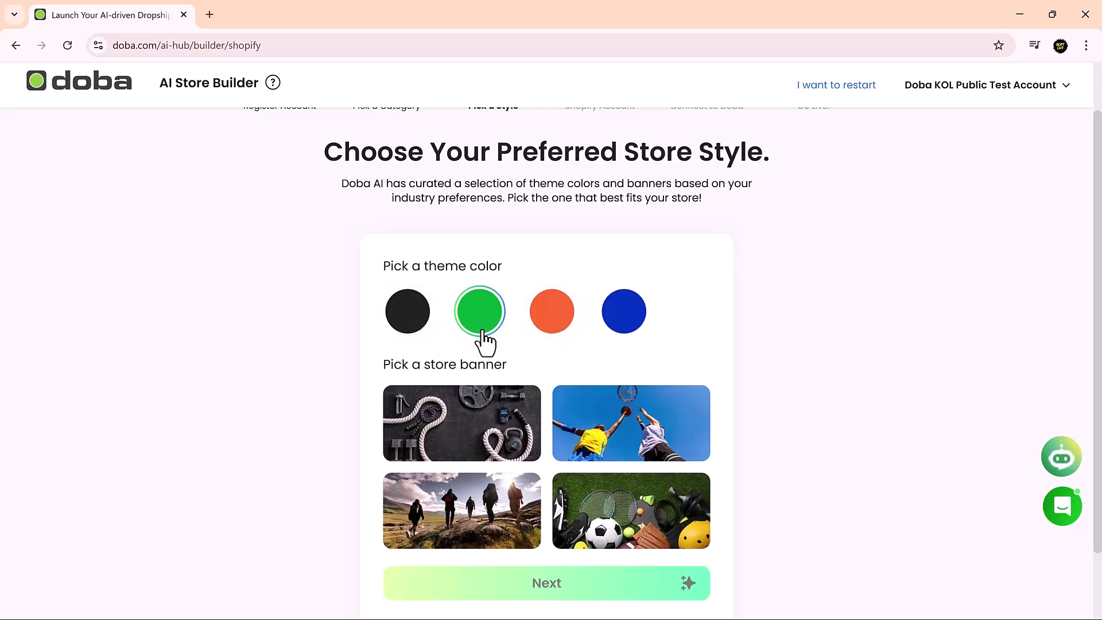
{"action": "left_click", "coordinate": [642, 524]}
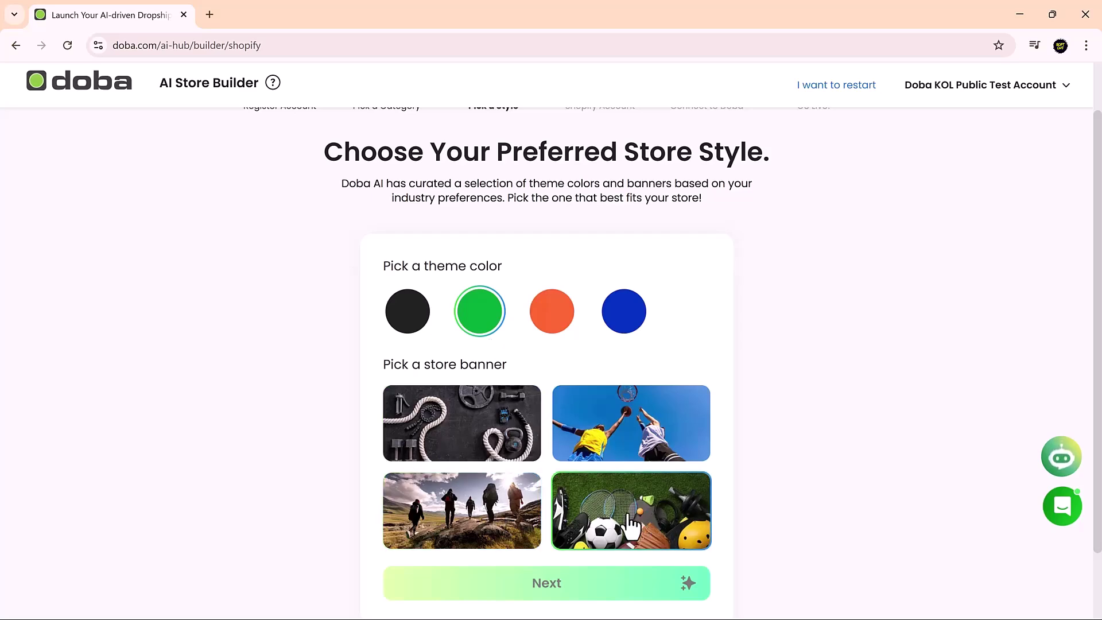
{"action": "left_click", "coordinate": [629, 525]}
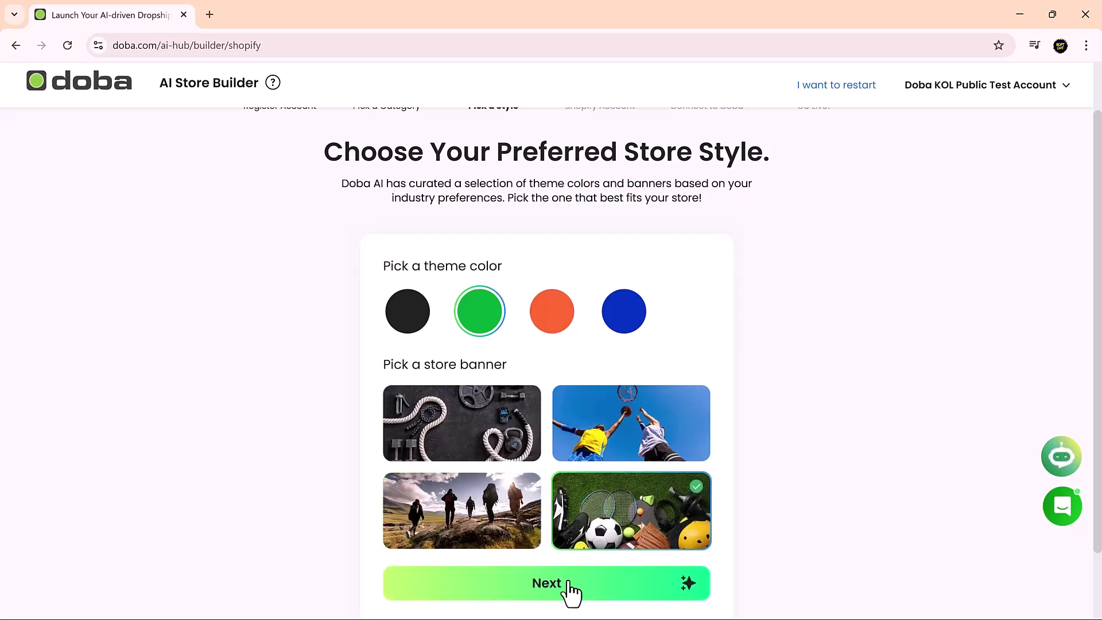
{"action": "left_click", "coordinate": [546, 597]}
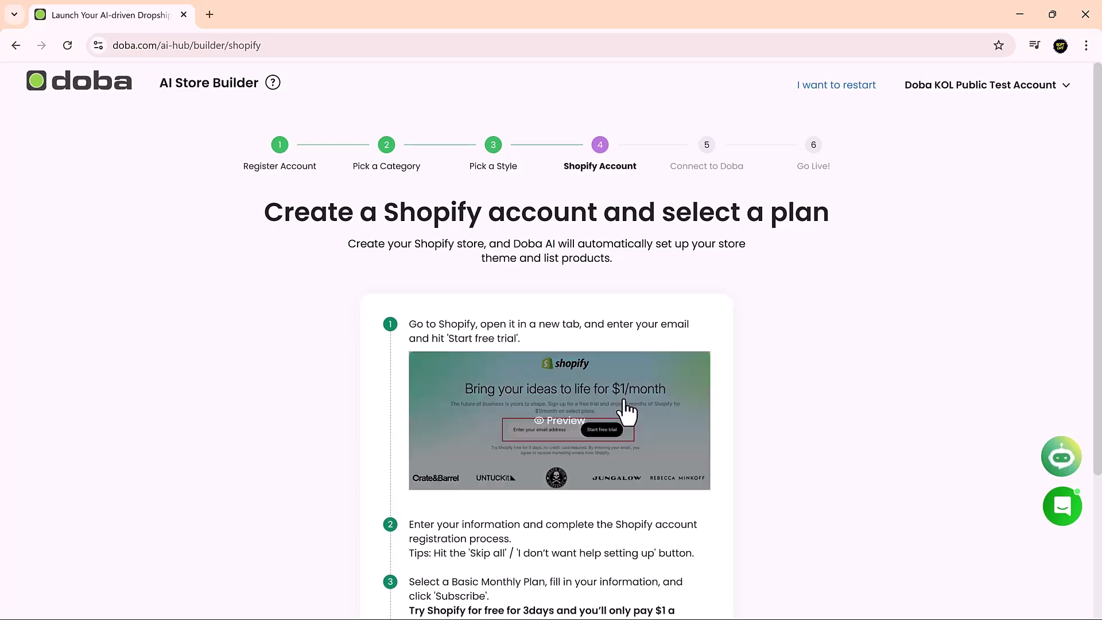
{"action": "scroll", "coordinate": [1096, 166], "scroll_direction": "down", "scroll_amount": 3}
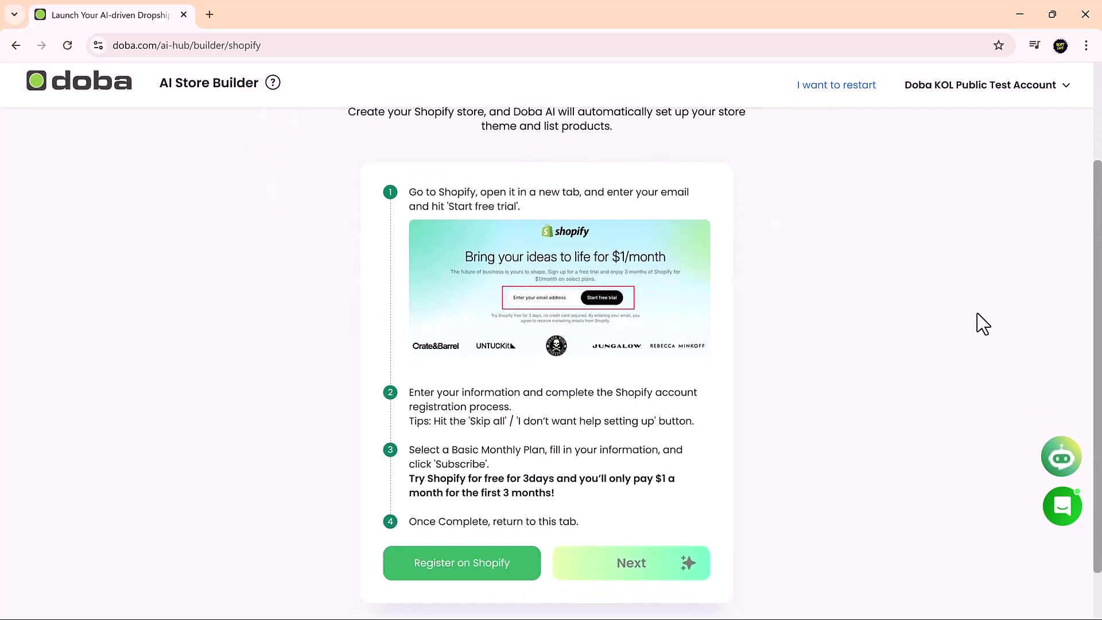
- Register for a Shopify free-trial store using the account email address
{"action": "left_click", "coordinate": [482, 581]}
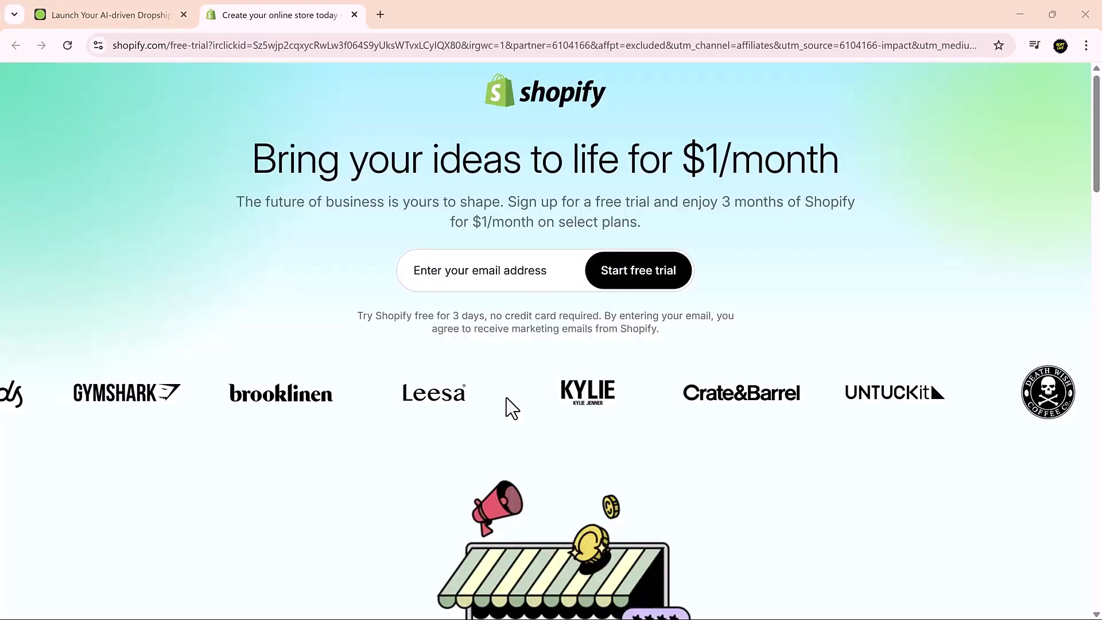
{"action": "left_click", "coordinate": [498, 262]}
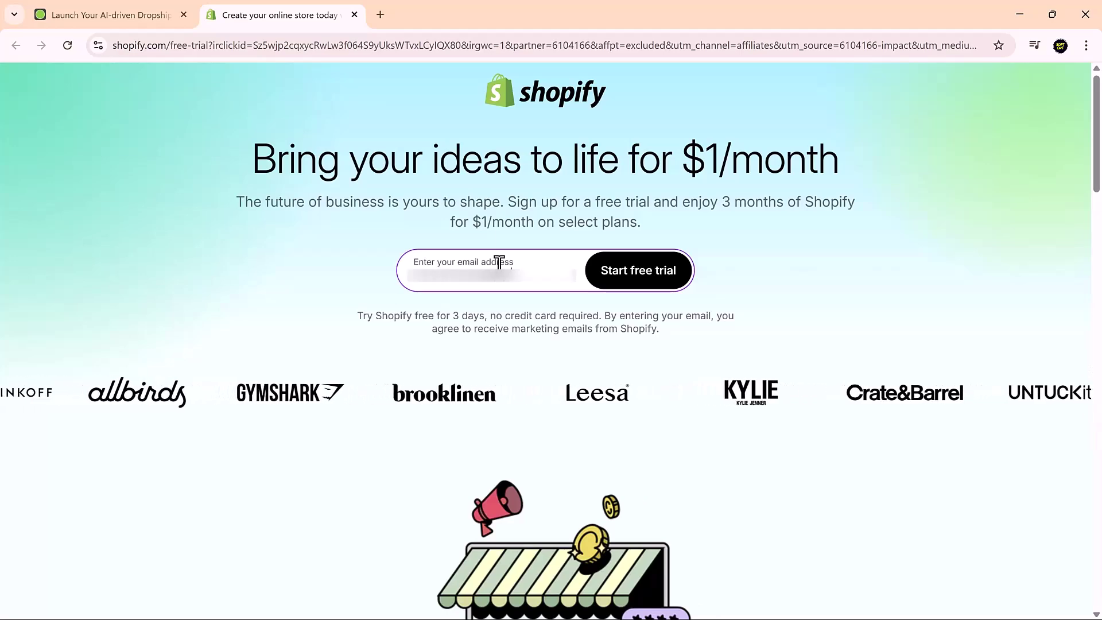
{"action": "left_click", "coordinate": [633, 270]}
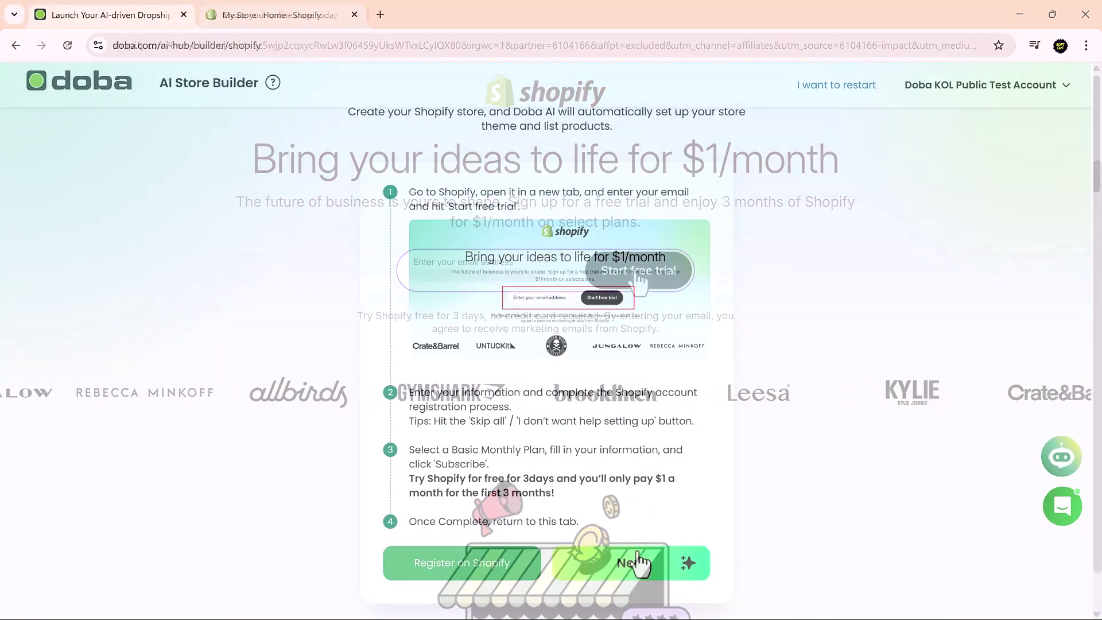
{"action": "left_click", "coordinate": [635, 566]}
- Paste the new myshopify store URL into Doba's AI Store Builder field
{"action": "scroll", "coordinate": [752, 263], "scroll_direction": "down", "scroll_amount": 1}
{"action": "left_click", "coordinate": [571, 246]}
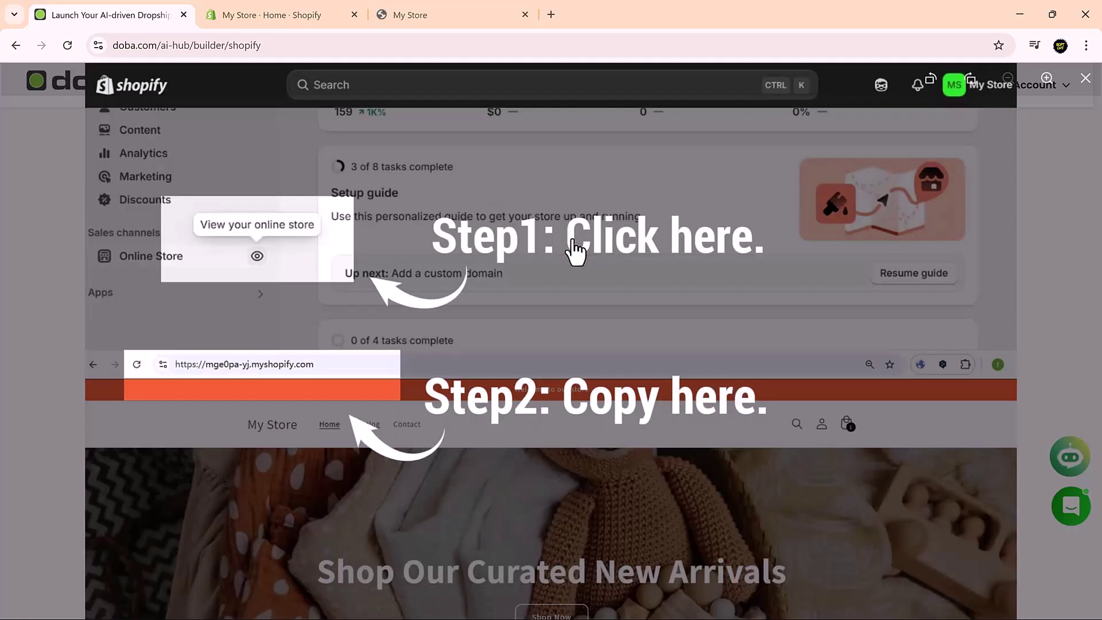
{"action": "left_click", "coordinate": [504, 393]}
{"action": "type", "text": "https://pb9bu-vw.myshopify.com"}
{"action": "scroll", "coordinate": [590, 394], "scroll_direction": "down", "scroll_amount": 3}
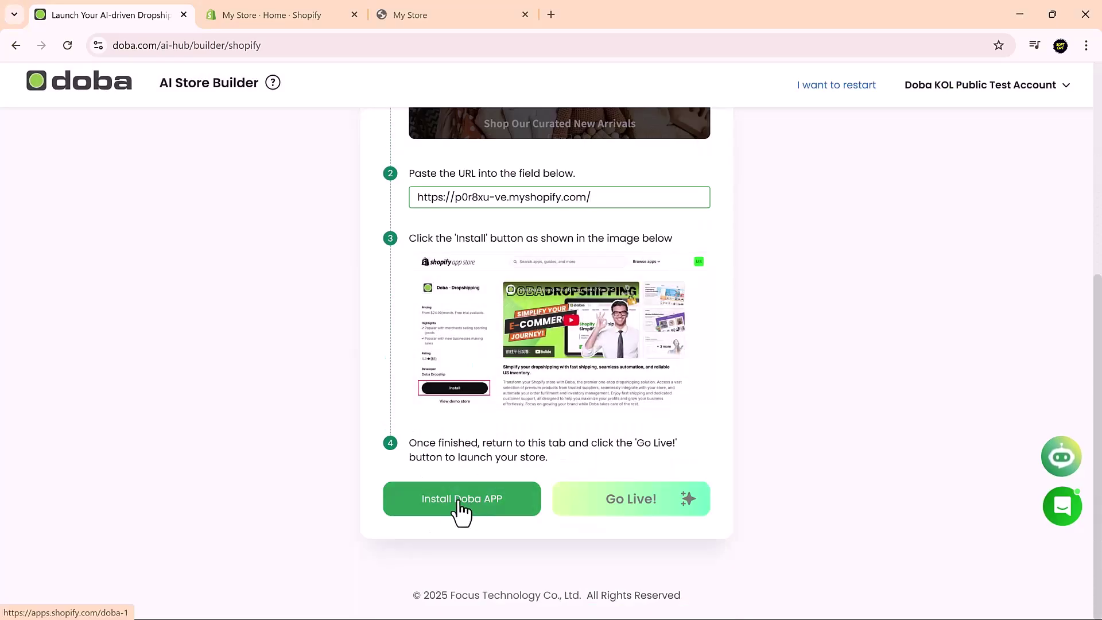
- Install the Doba Dropshipping app on the Shopify store, approving its access
{"action": "left_click", "coordinate": [457, 511]}
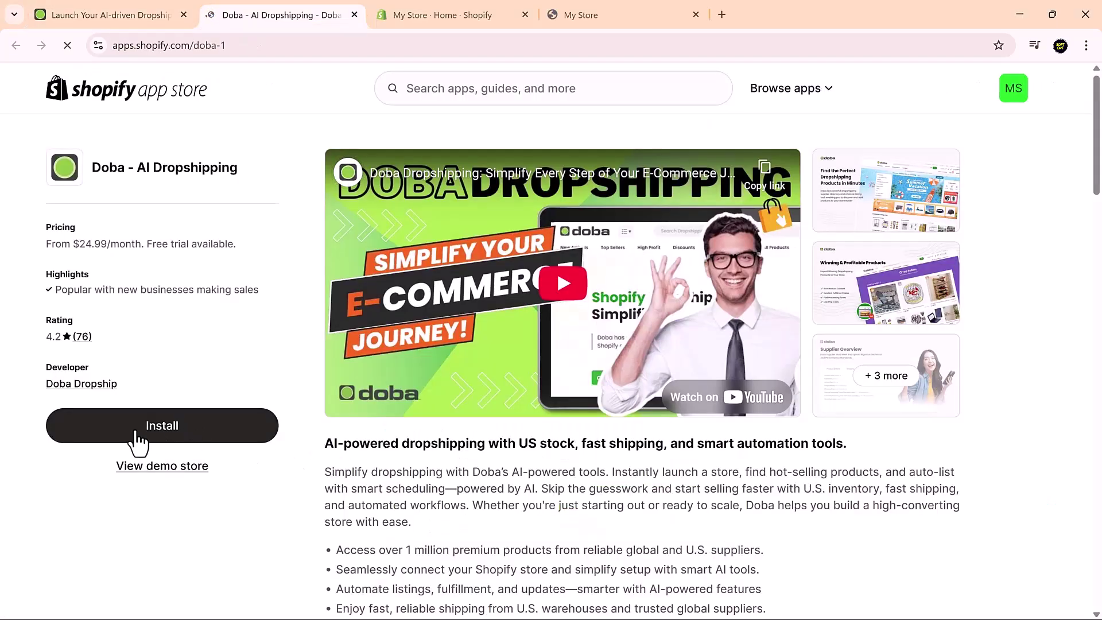
{"action": "left_click", "coordinate": [161, 434]}
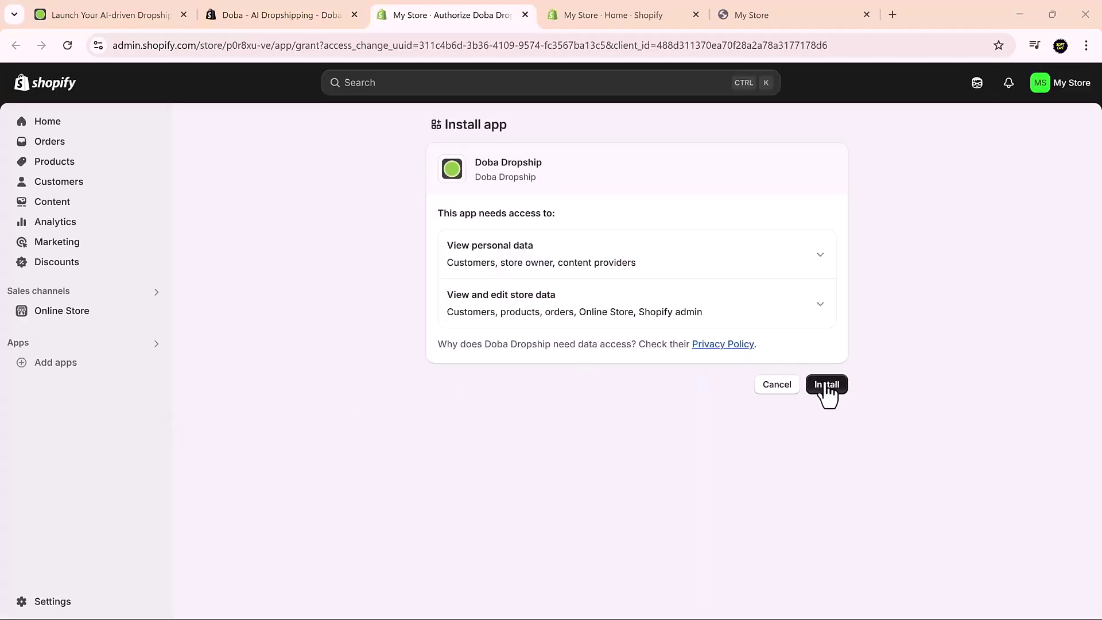
{"action": "left_click", "coordinate": [847, 390]}
{"action": "key", "text": "ctrl+1"}
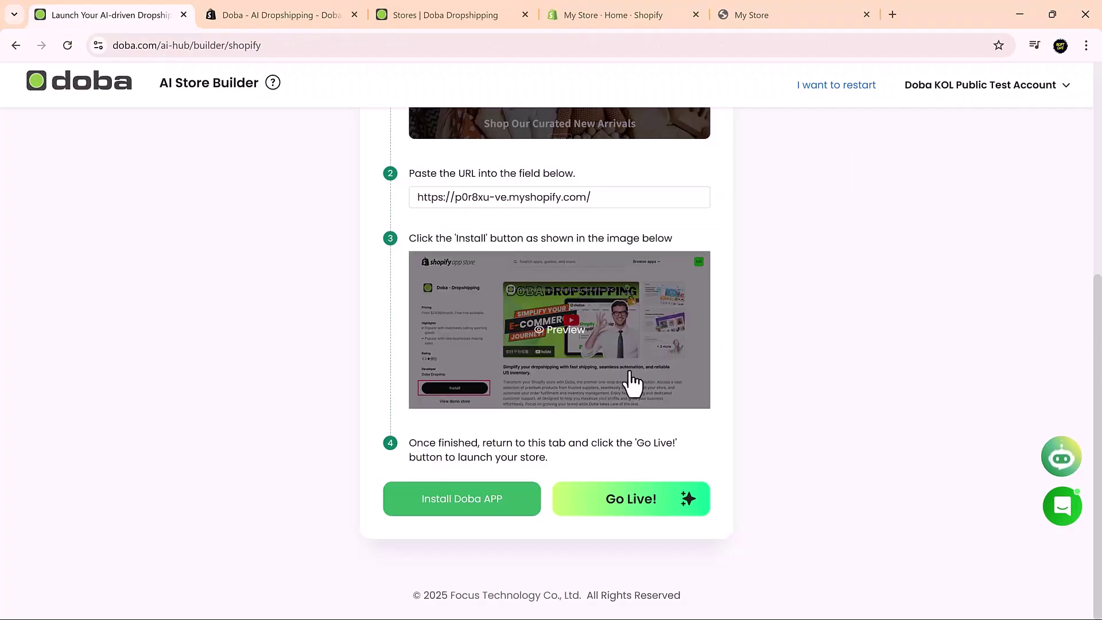
- Go Live with the Doba AI-built store and scroll through the quarterly pricing plans
{"action": "left_click", "coordinate": [638, 503]}
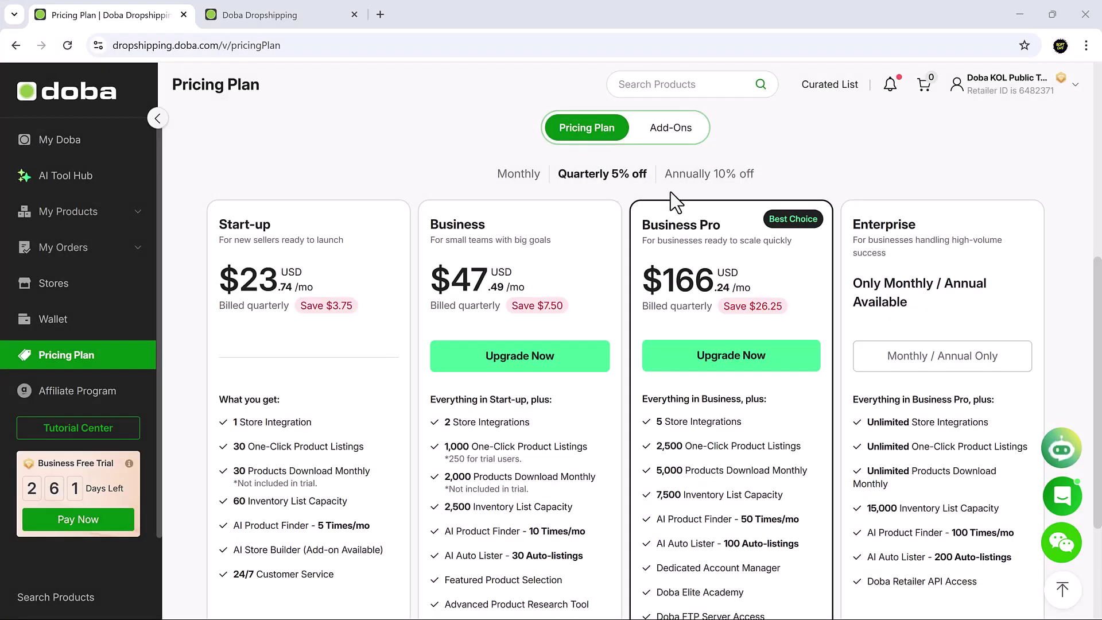
{"action": "scroll", "coordinate": [1099, 310], "scroll_direction": "down", "scroll_amount": 1}
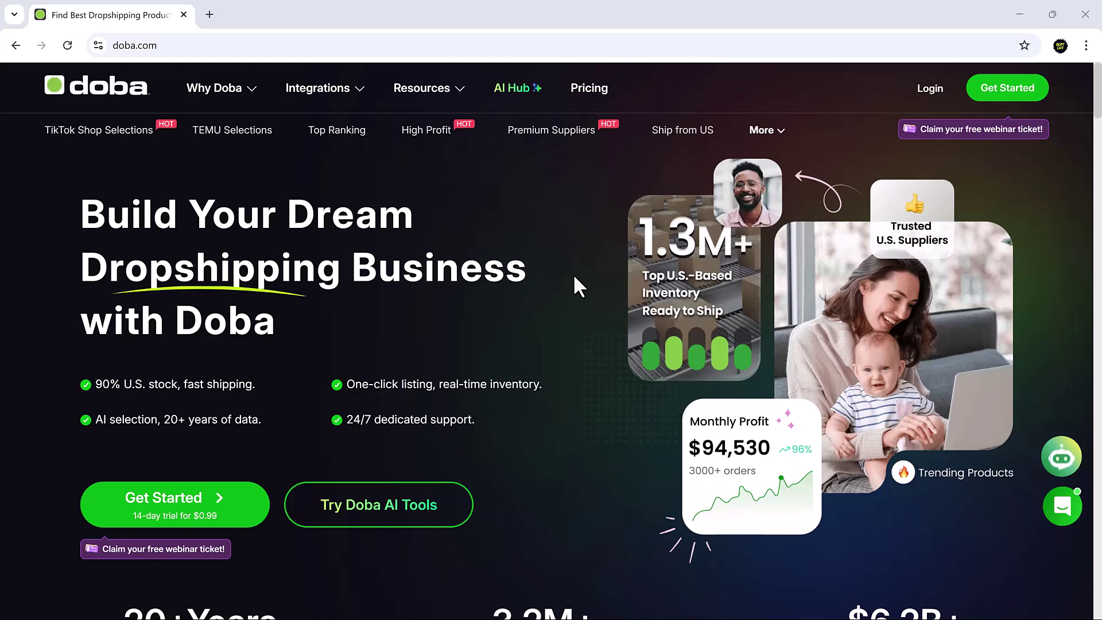
- Scroll the doba.com homepage past inventory, automation and niche sections to Best Ecommerce Integrations
{"action": "scroll", "coordinate": [572, 273], "scroll_direction": "down", "scroll_amount": 8}
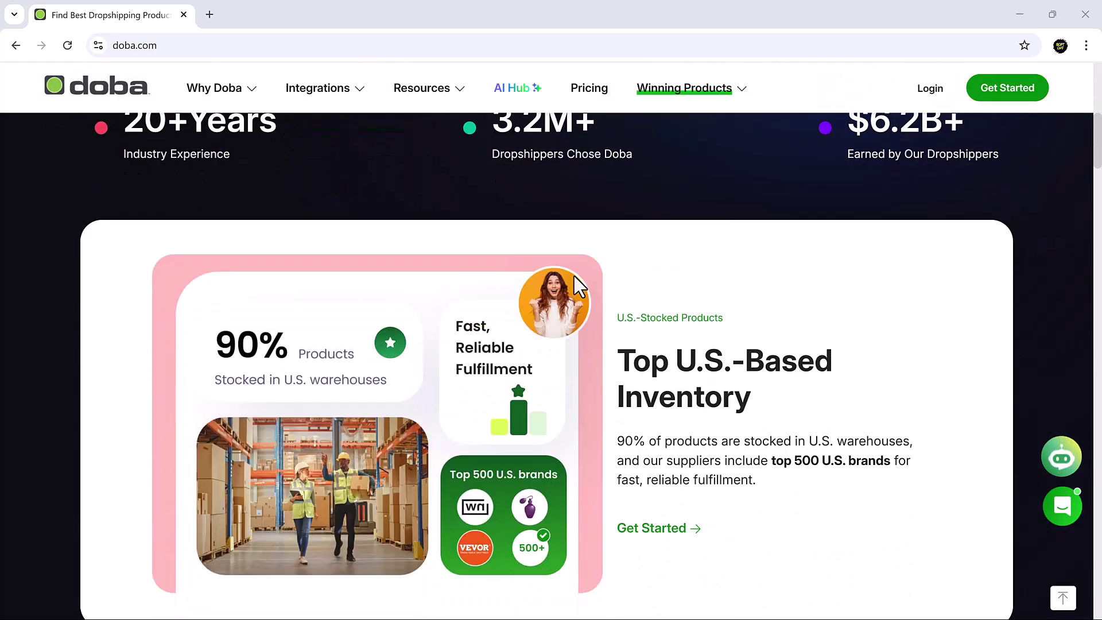
{"action": "scroll", "coordinate": [575, 277], "scroll_direction": "down", "scroll_amount": 1}
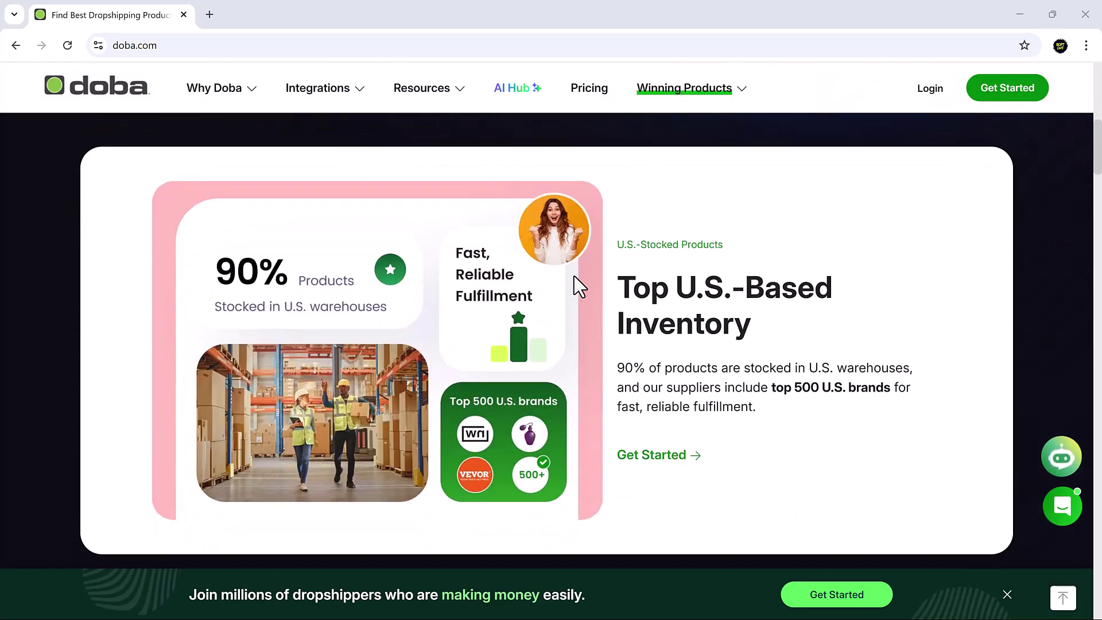
{"action": "scroll", "coordinate": [573, 276], "scroll_direction": "down", "scroll_amount": 5}
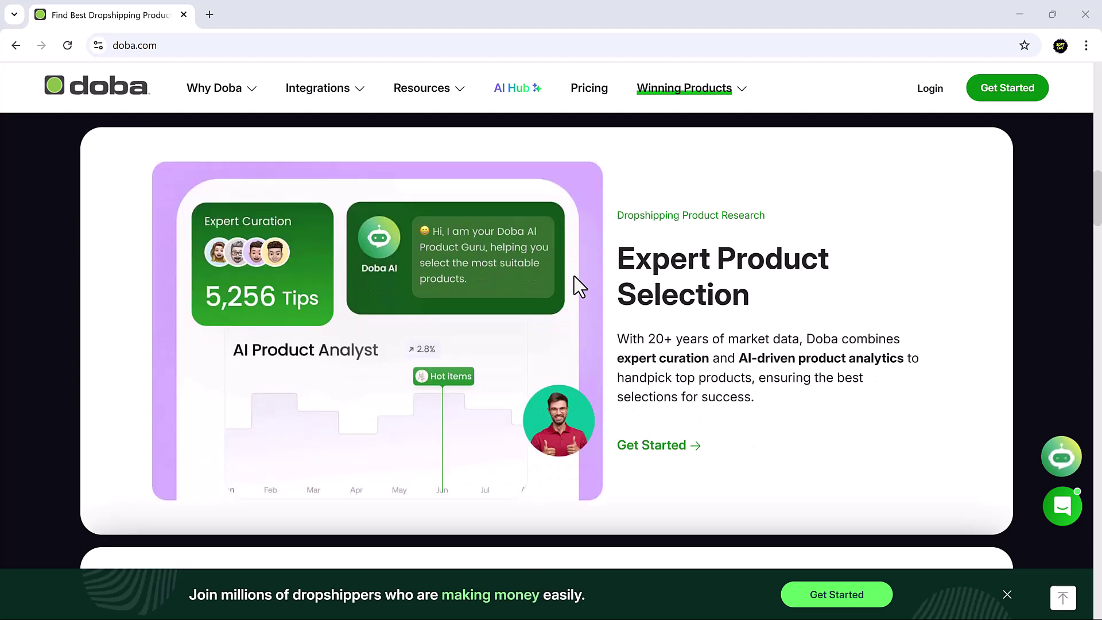
{"action": "scroll", "coordinate": [574, 277], "scroll_direction": "down", "scroll_amount": 5}
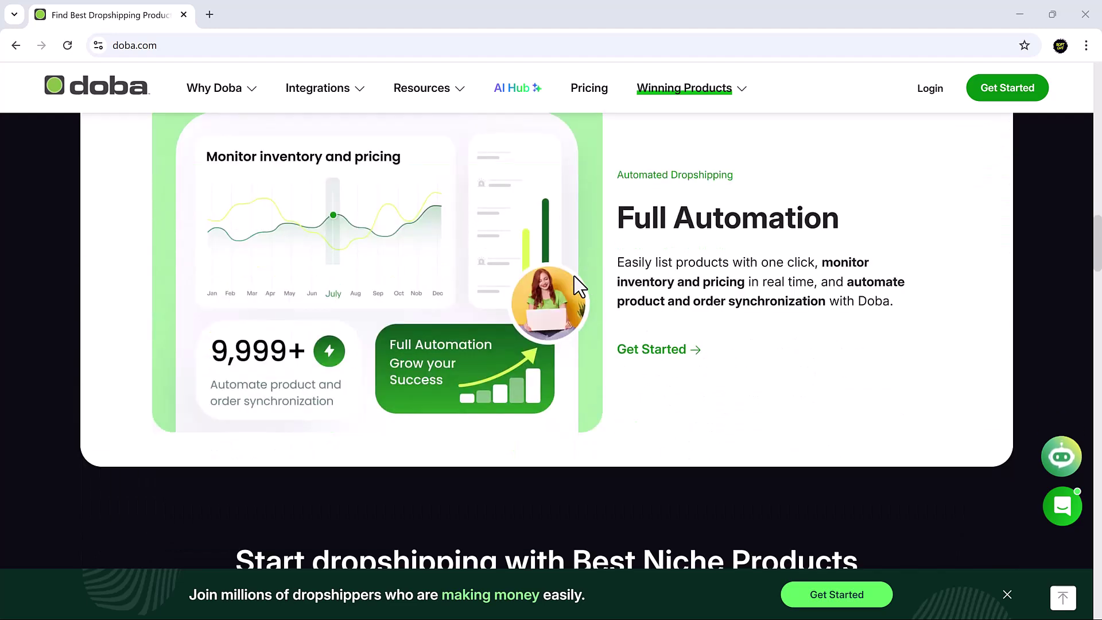
{"action": "scroll", "coordinate": [574, 277], "scroll_direction": "down", "scroll_amount": 5}
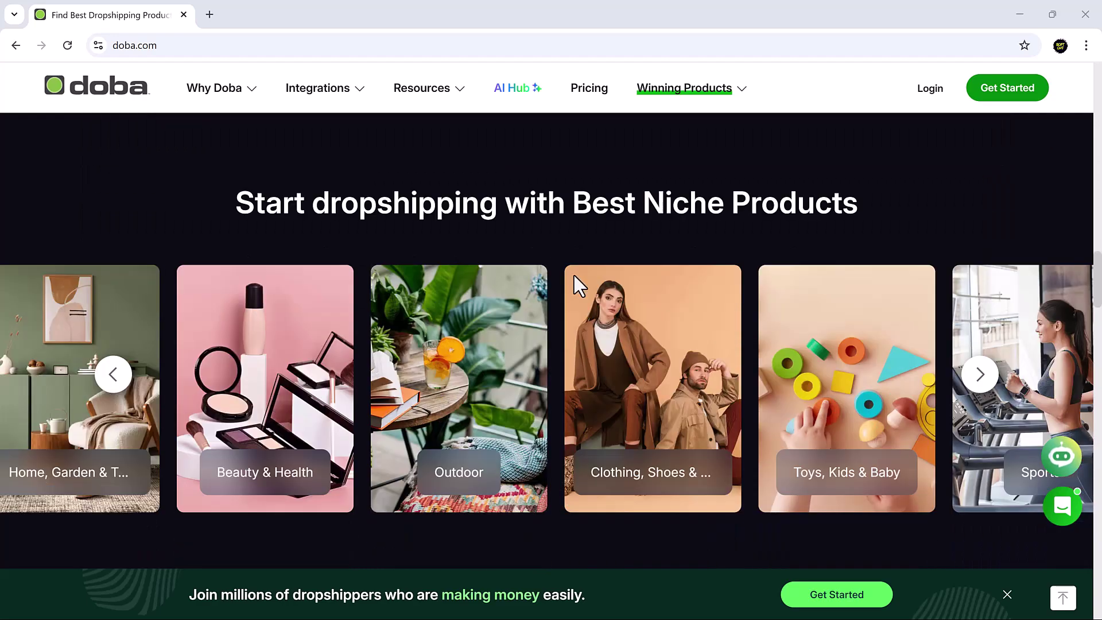
{"action": "scroll", "coordinate": [562, 286], "scroll_direction": "down", "scroll_amount": 6}
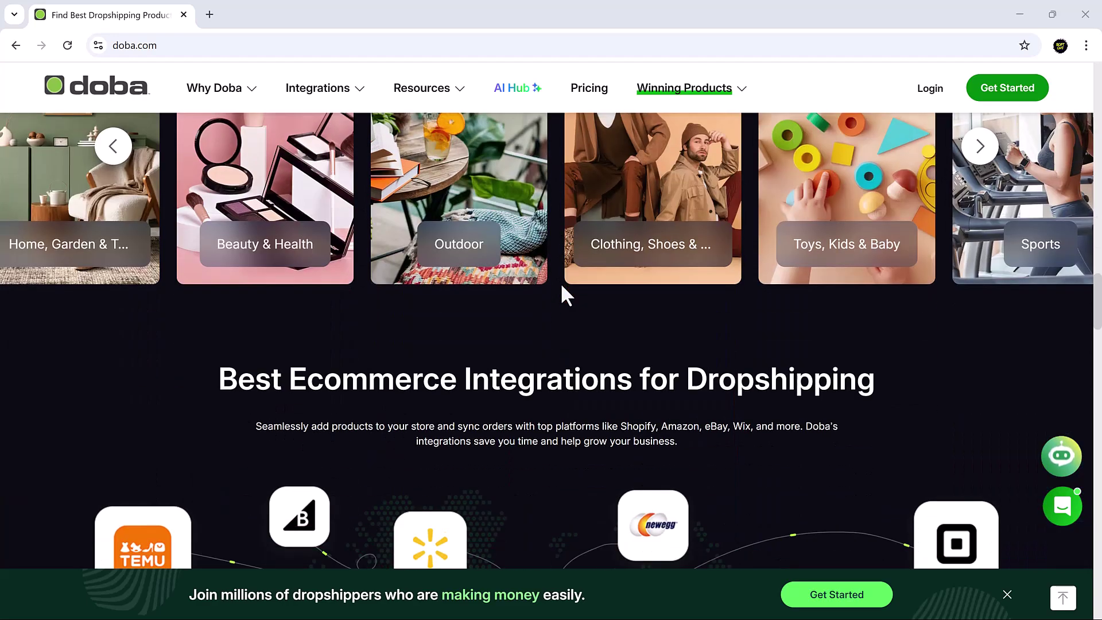
{"action": "scroll", "coordinate": [561, 285], "scroll_direction": "down", "scroll_amount": 2}
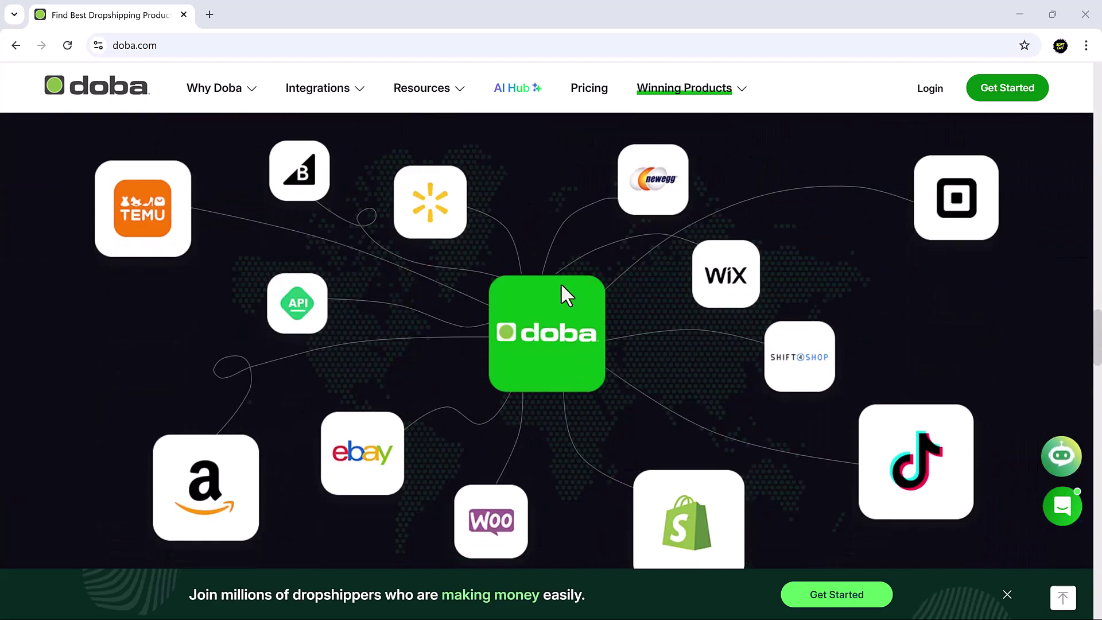